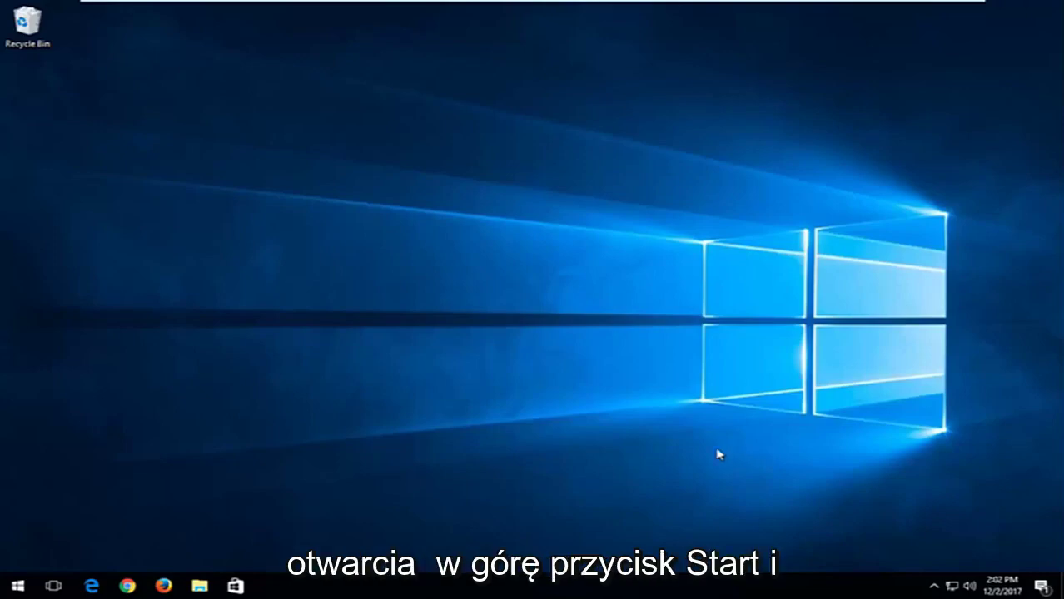
- Search the Start menu for regedit and run Registry Editor as administrator
left_click(17, 586)
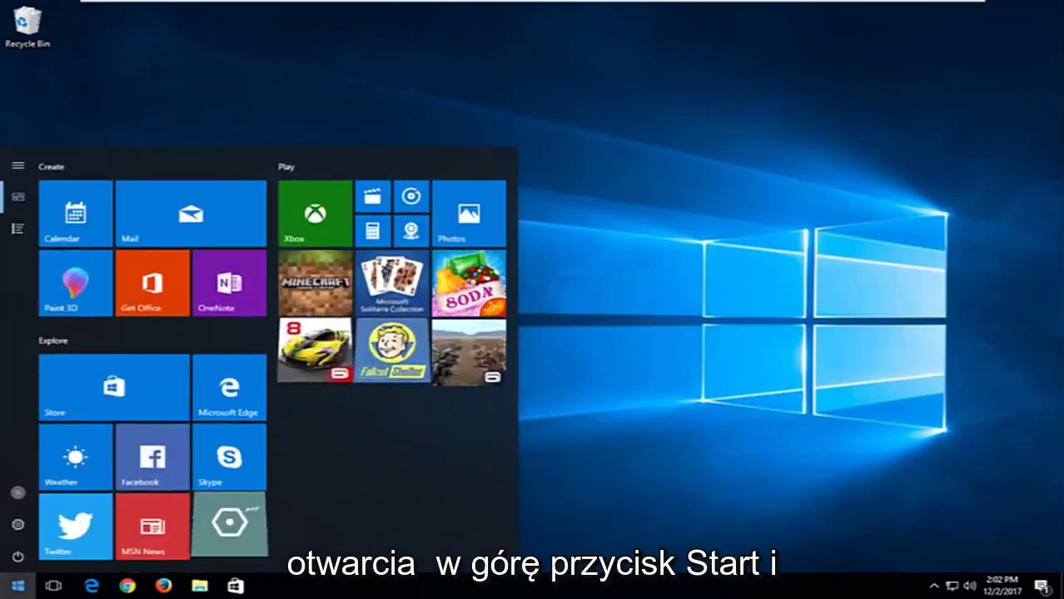
type("r")
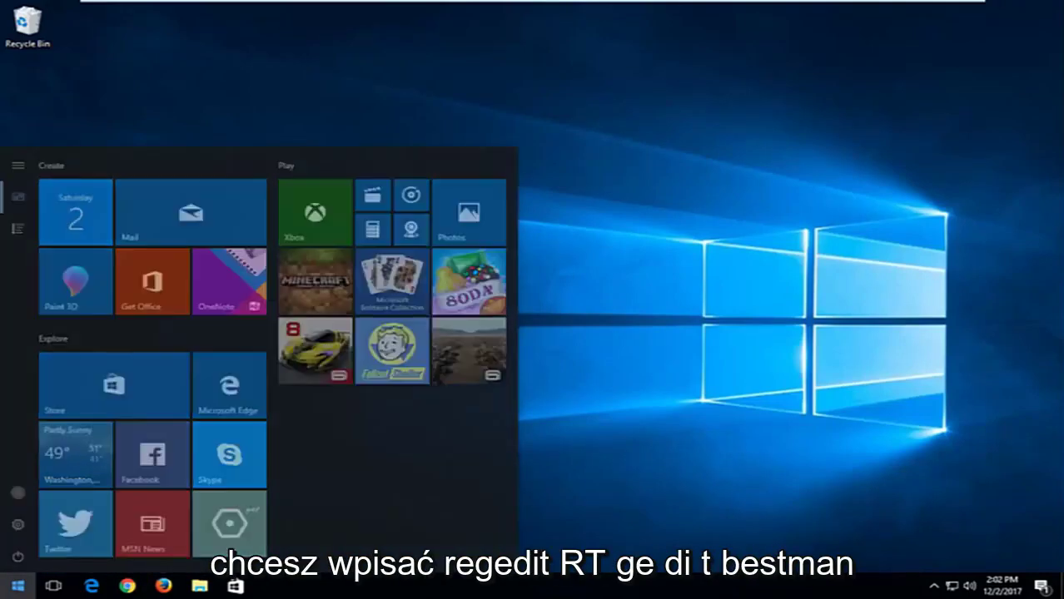
type("egedit")
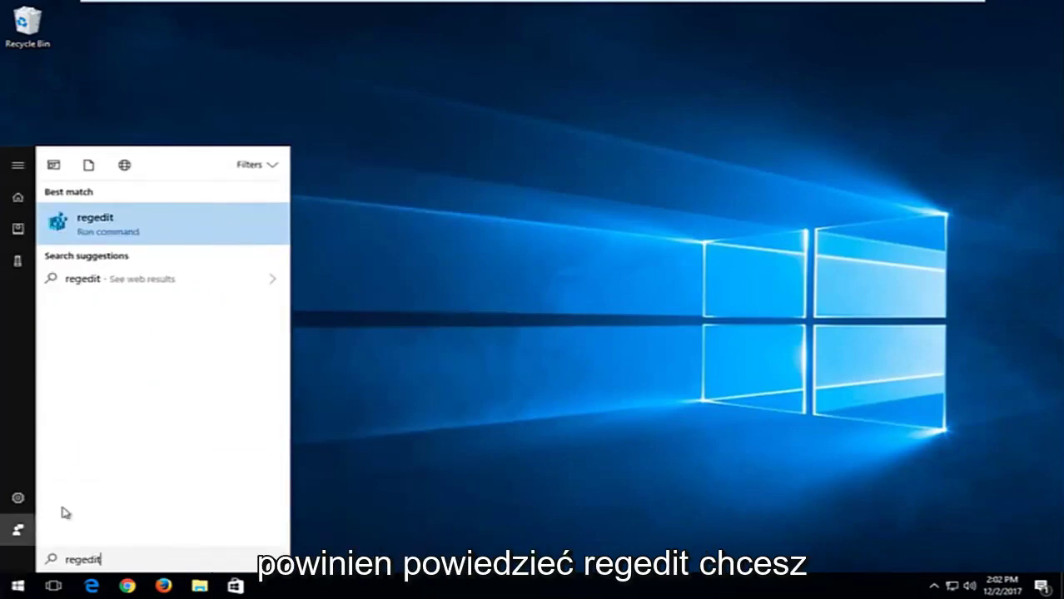
right_click(83, 225)
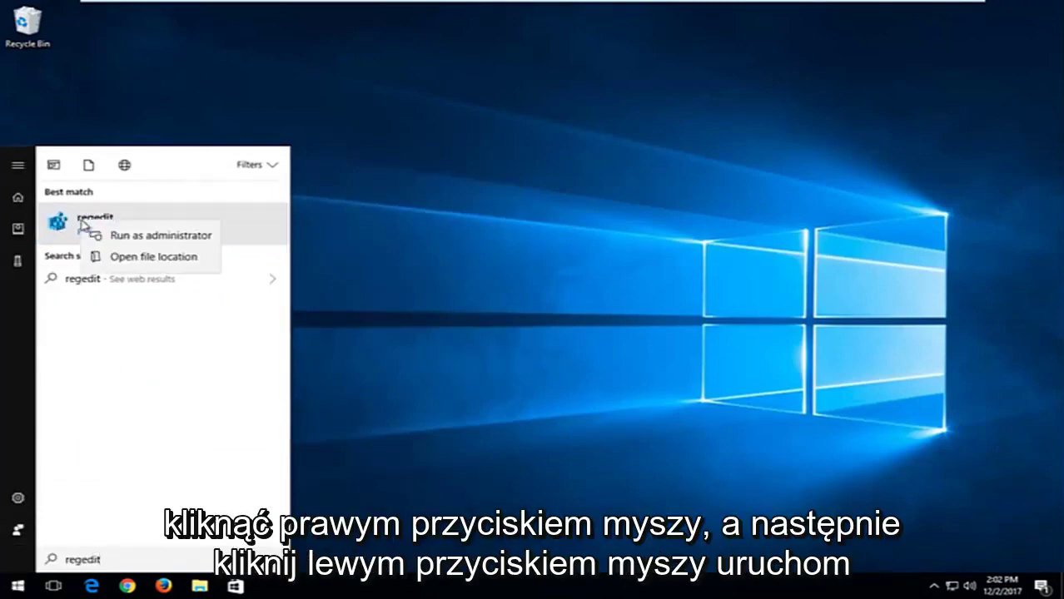
left_click(104, 236)
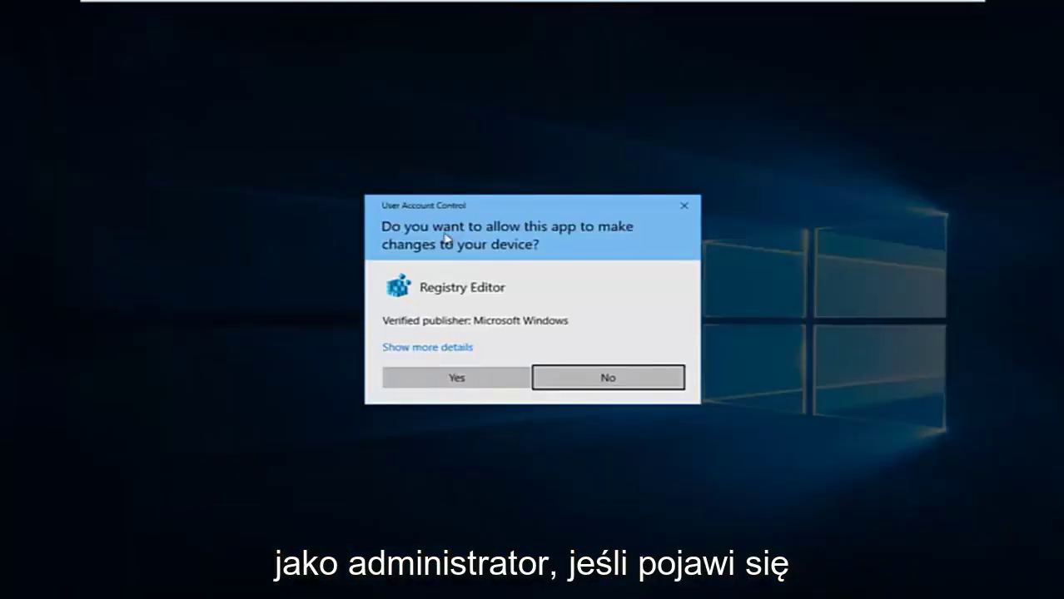
- Approve the UAC prompt, then move the Registry Editor window up-left and enlarge it
left_click(459, 376)
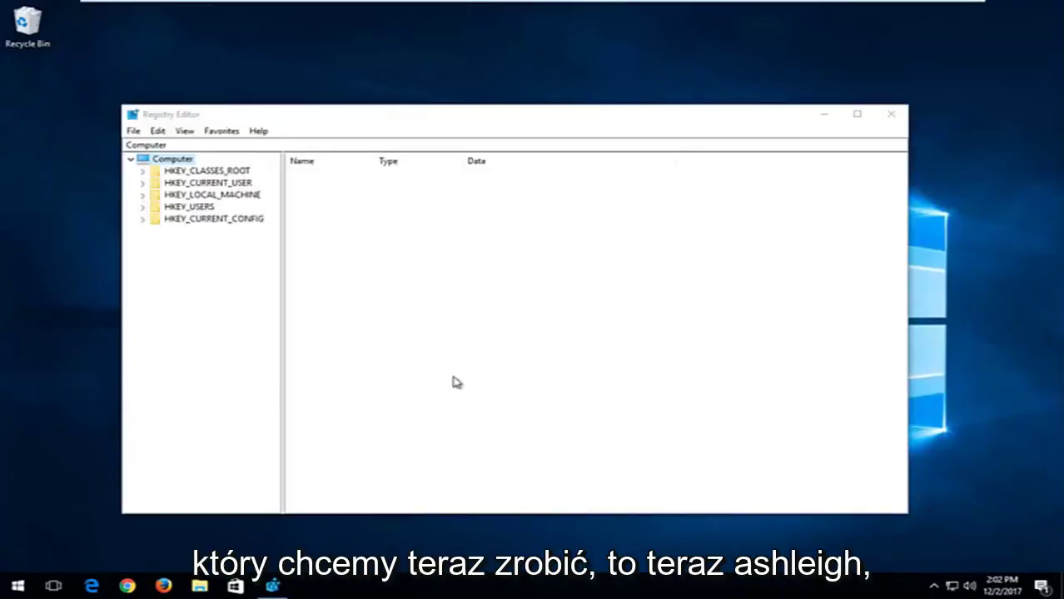
left_click_drag(620, 107, 598, 56)
left_click_drag(884, 460, 984, 531)
- Expand HKEY_LOCAL_MACHINE and SOFTWARE, then select the Microsoft key
left_click(190, 121)
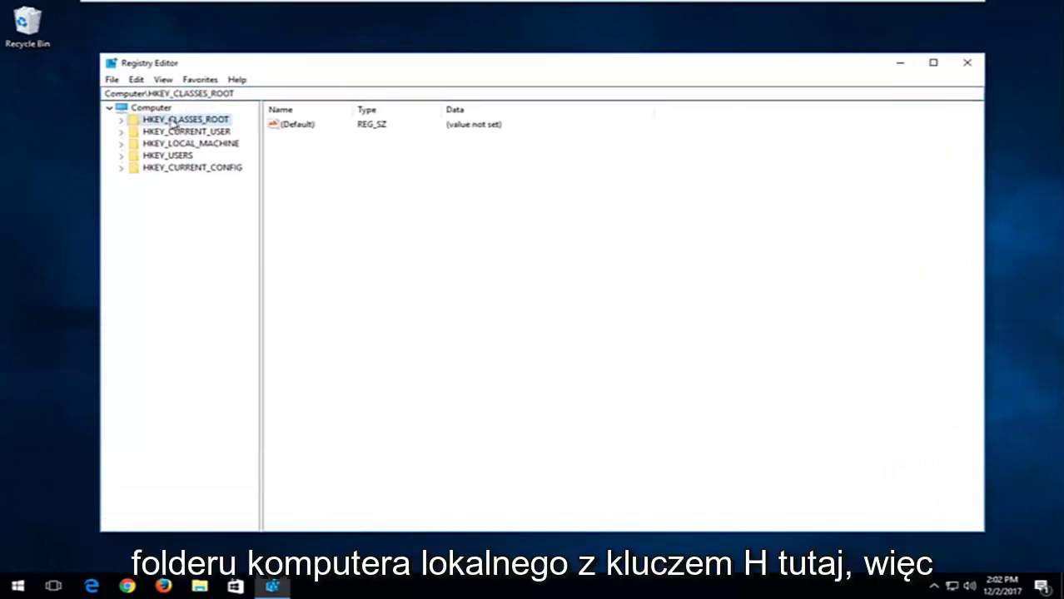
left_click(157, 144)
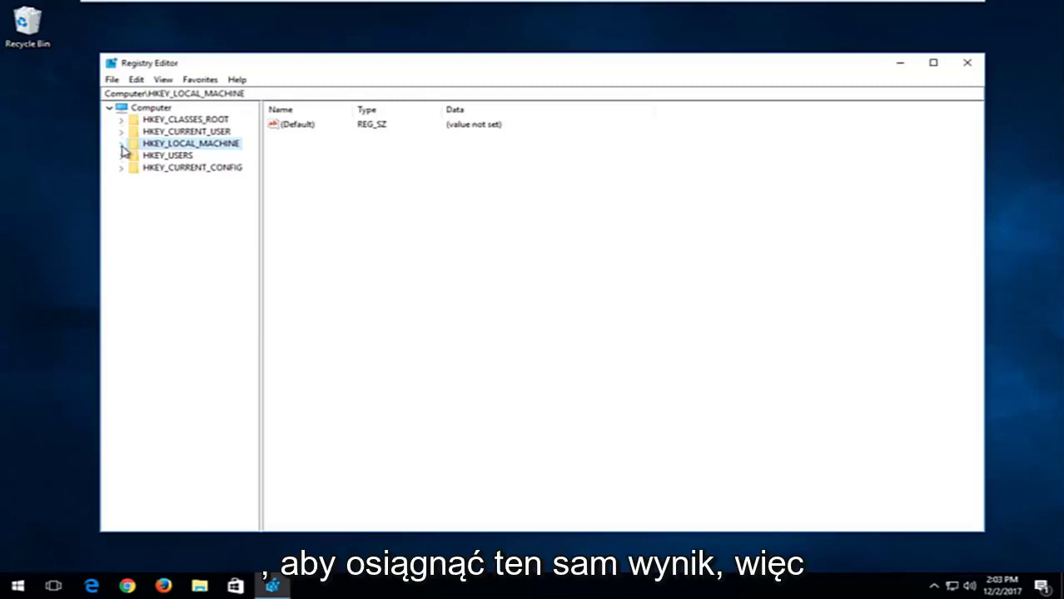
left_click(122, 146)
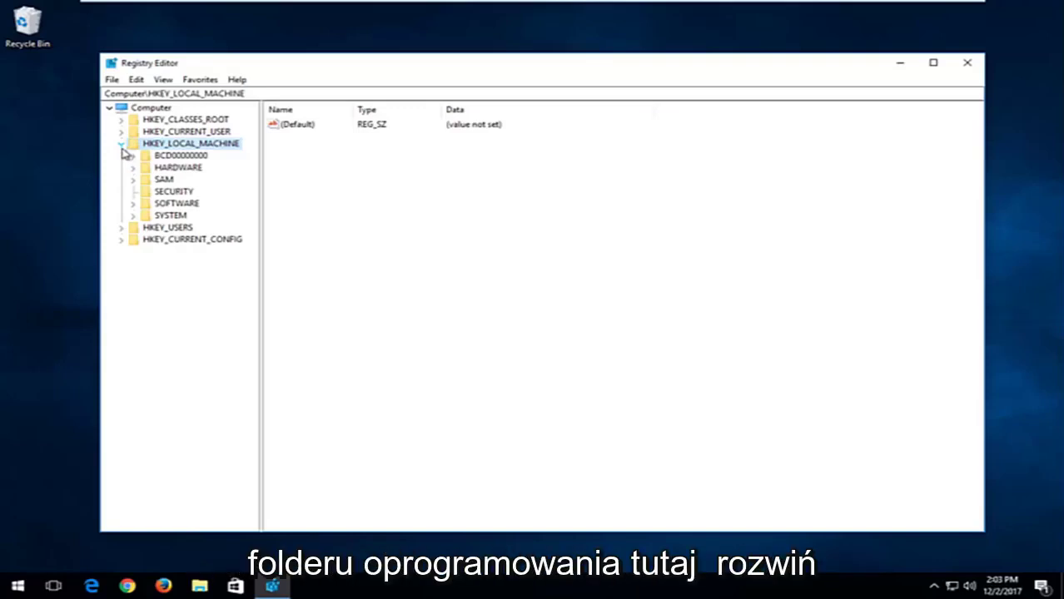
left_click(138, 205)
left_click(134, 204)
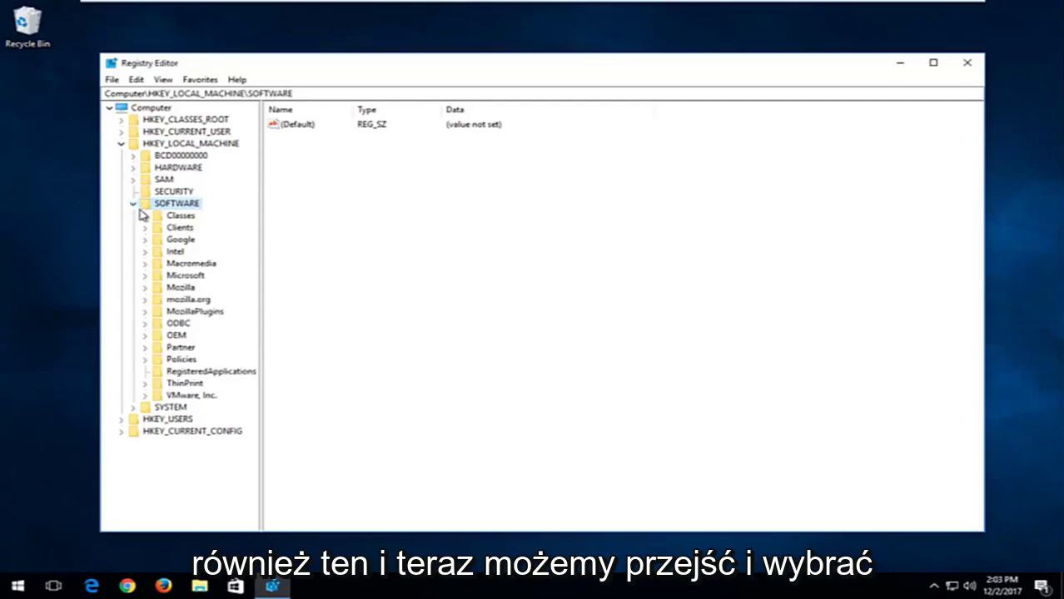
left_click(169, 277)
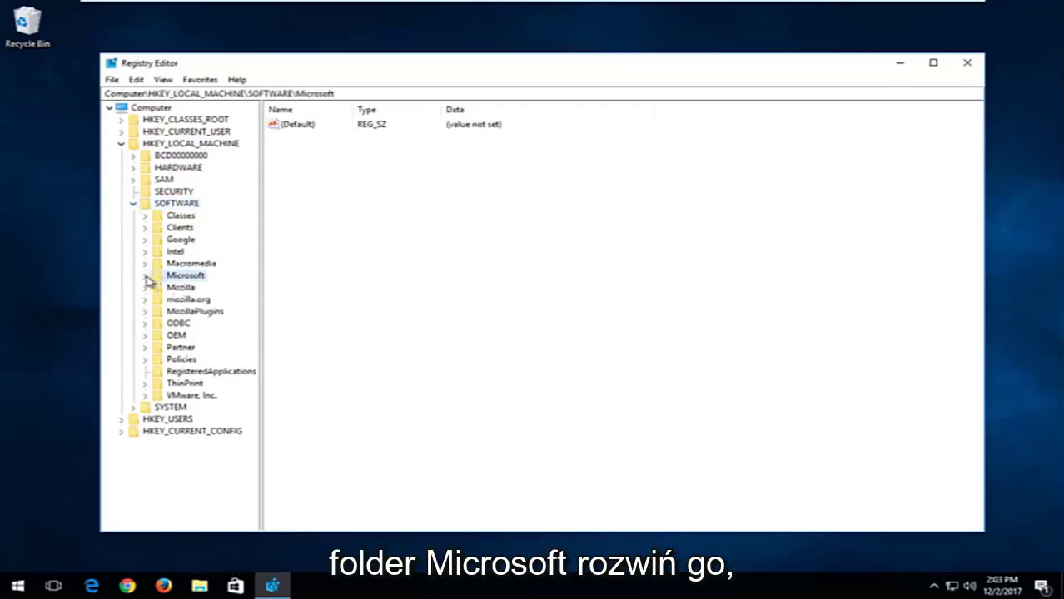
- Expand the Microsoft key, widen the key tree, and scroll down to Windows NT
left_click(145, 276)
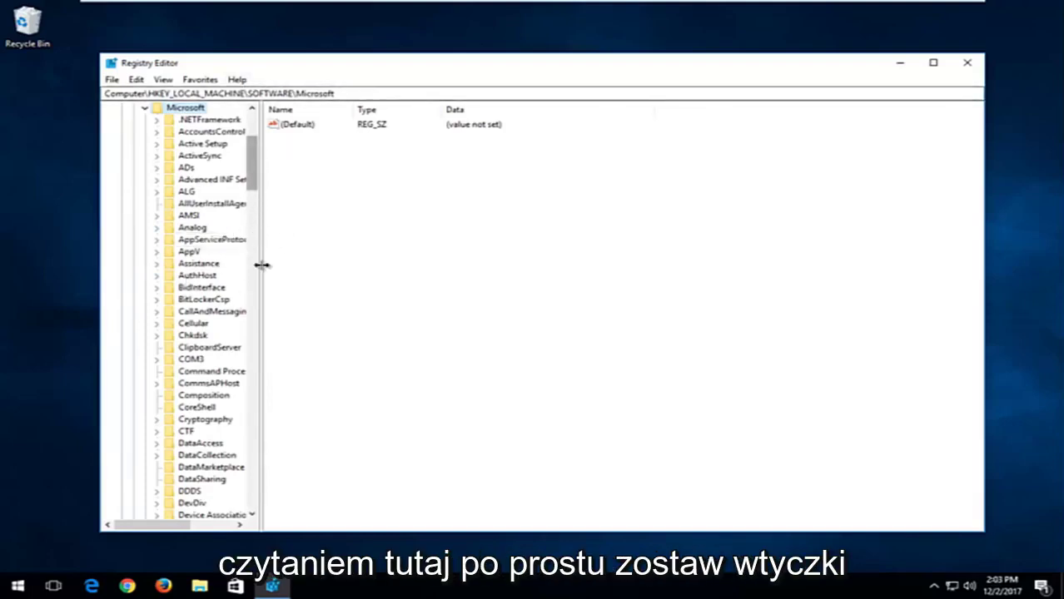
left_click_drag(261, 236, 359, 232)
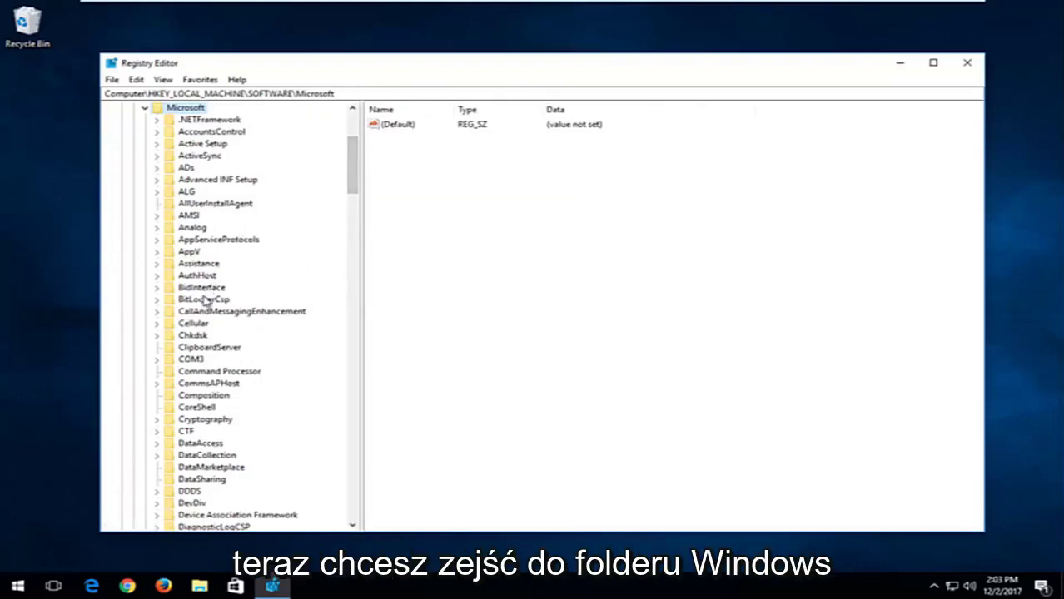
left_click(200, 348)
scroll(202, 342, "down", 6)
scroll(208, 332, "down", 16)
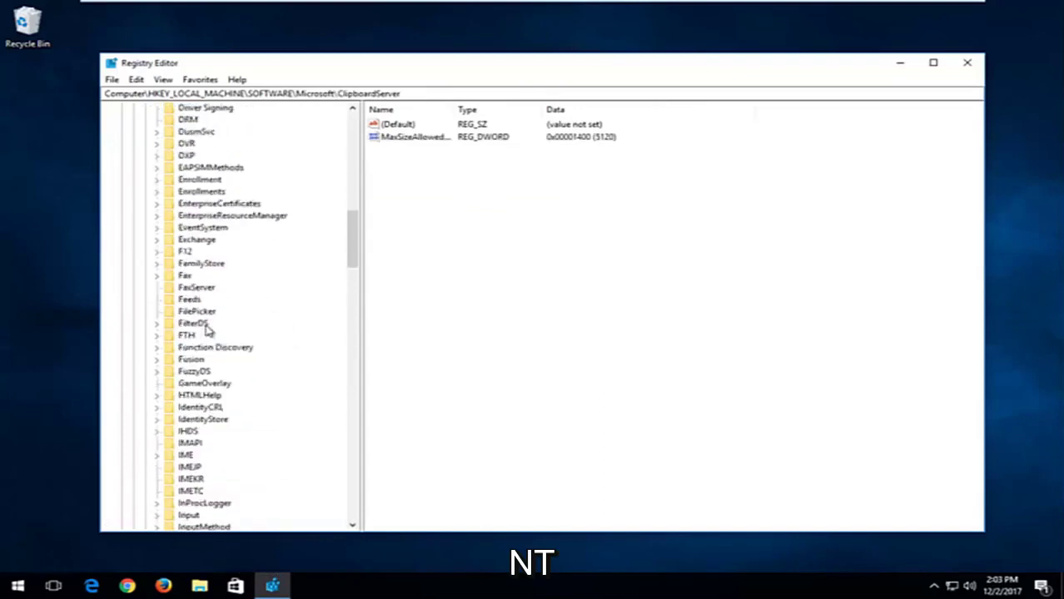
scroll(208, 332, "down", 20)
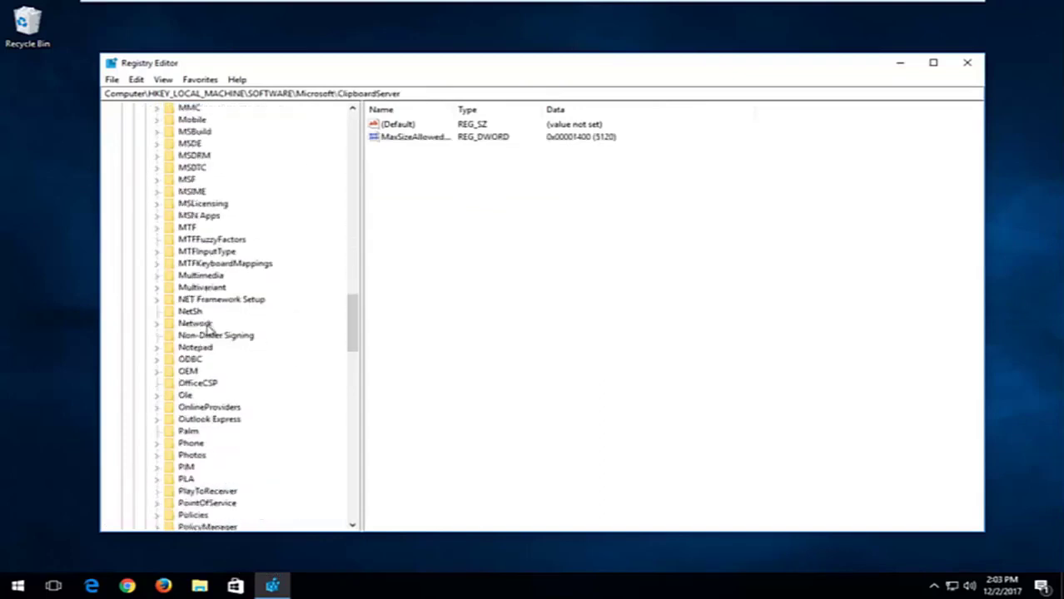
scroll(208, 332, "down", 10)
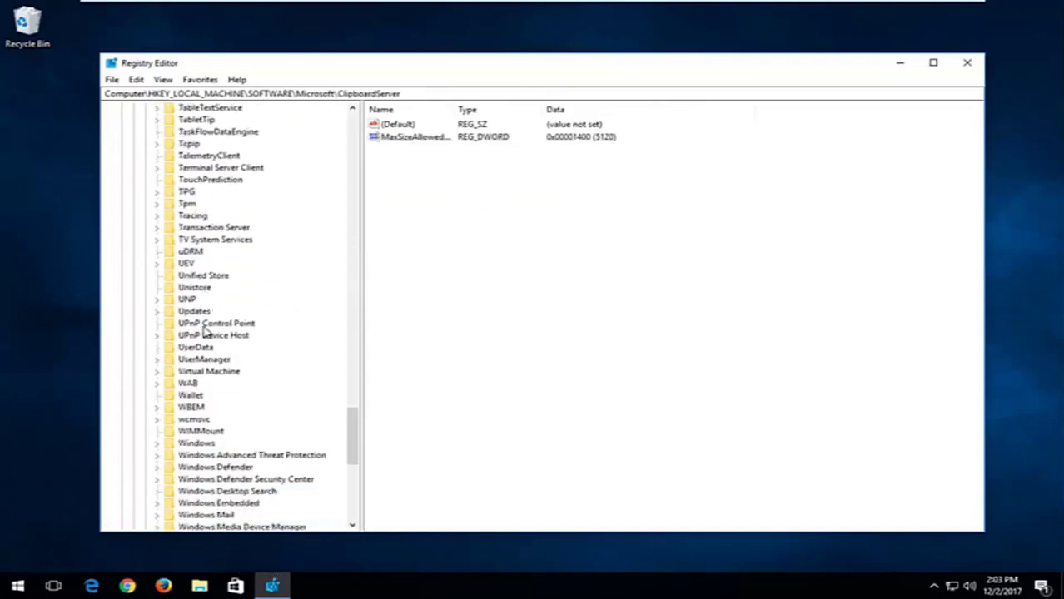
scroll(204, 332, "down", 4)
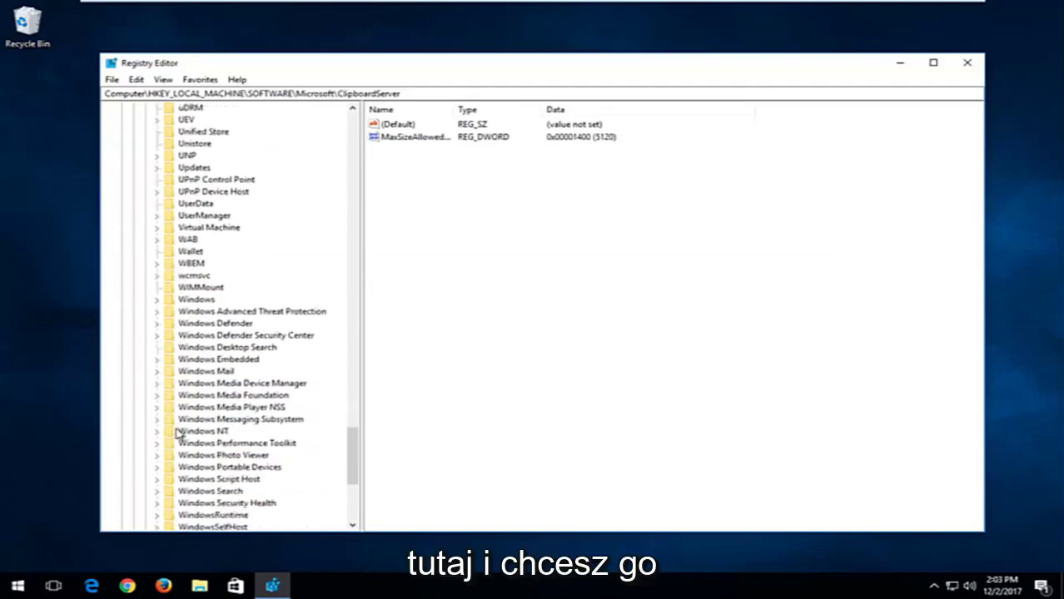
left_click(200, 431)
scroll(185, 433, "down", 1)
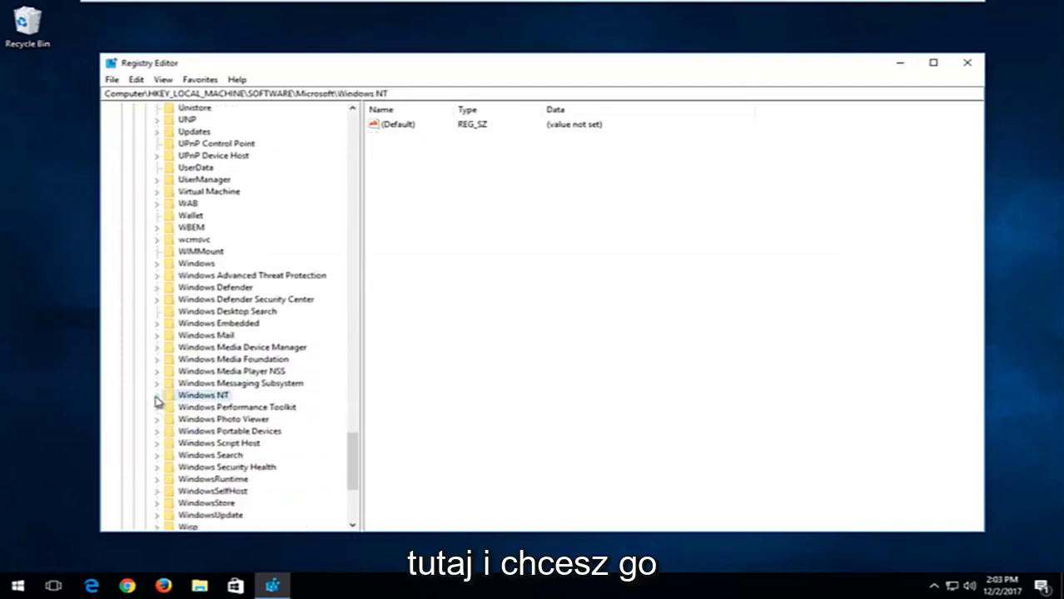
- Expand Windows NT\CurrentVersion\Multimedia, open SystemProfile, and select NetworkThrottlingIndex
left_click(157, 397)
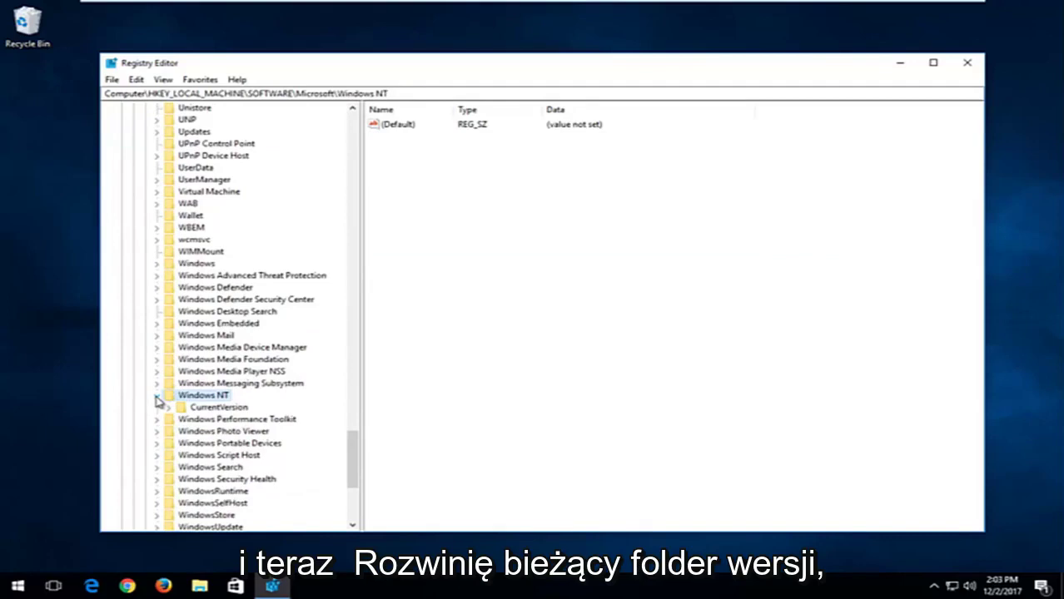
left_click(170, 410)
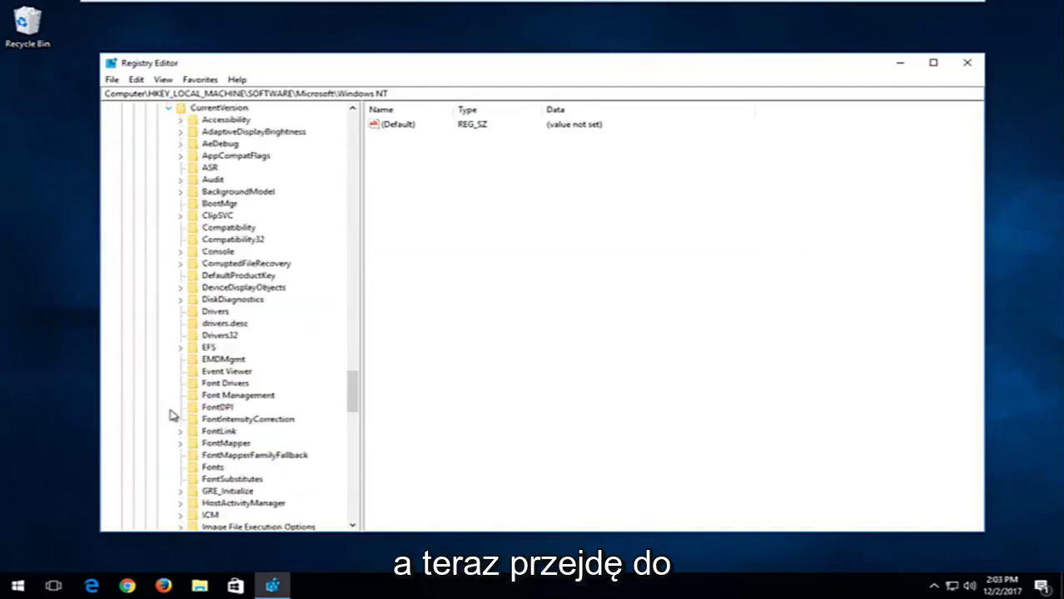
scroll(274, 381, "down", 8)
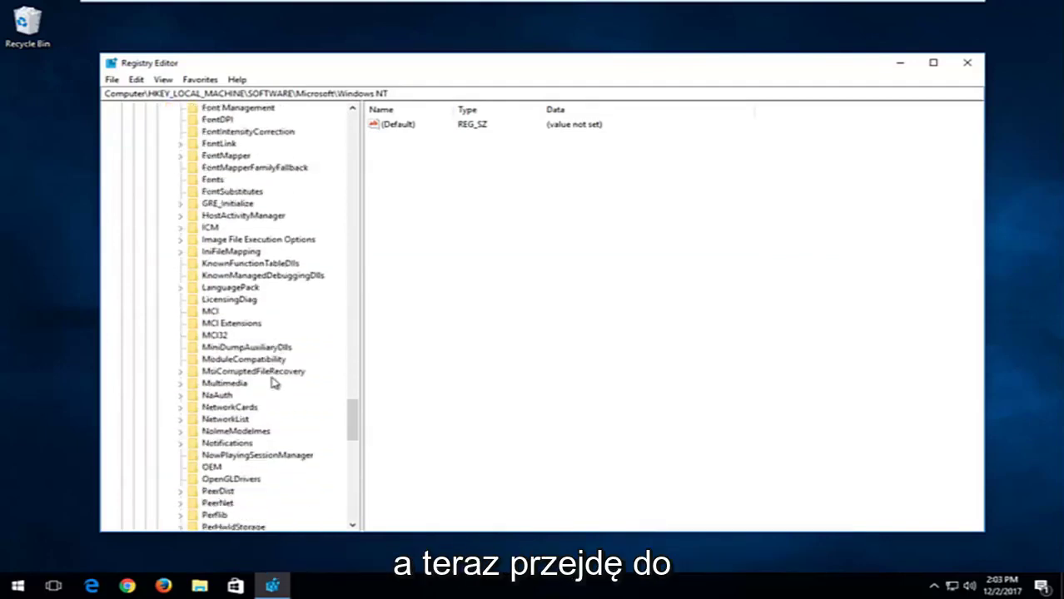
left_click(221, 384)
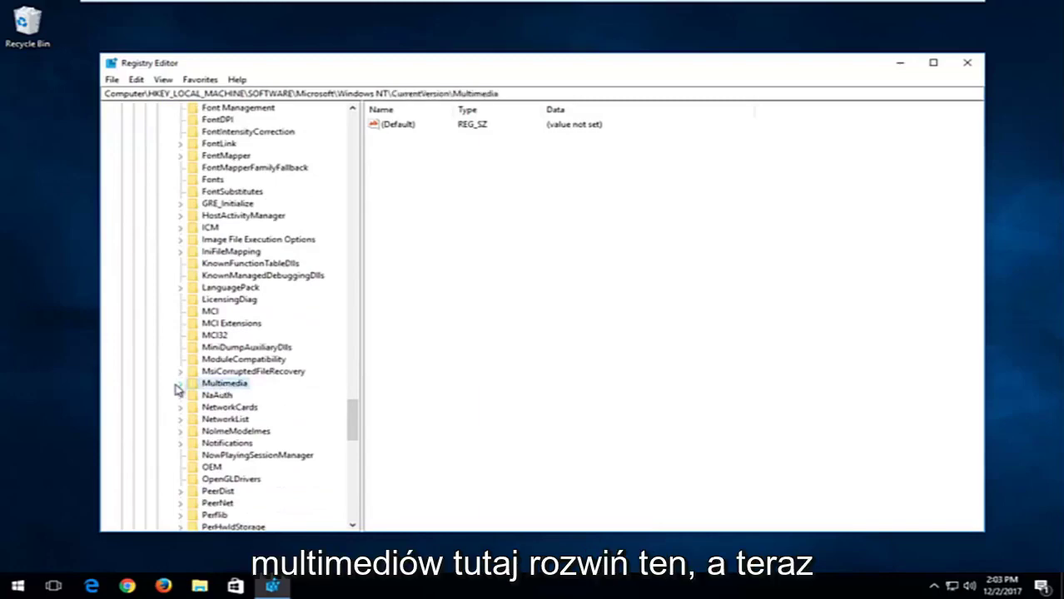
left_click(180, 384)
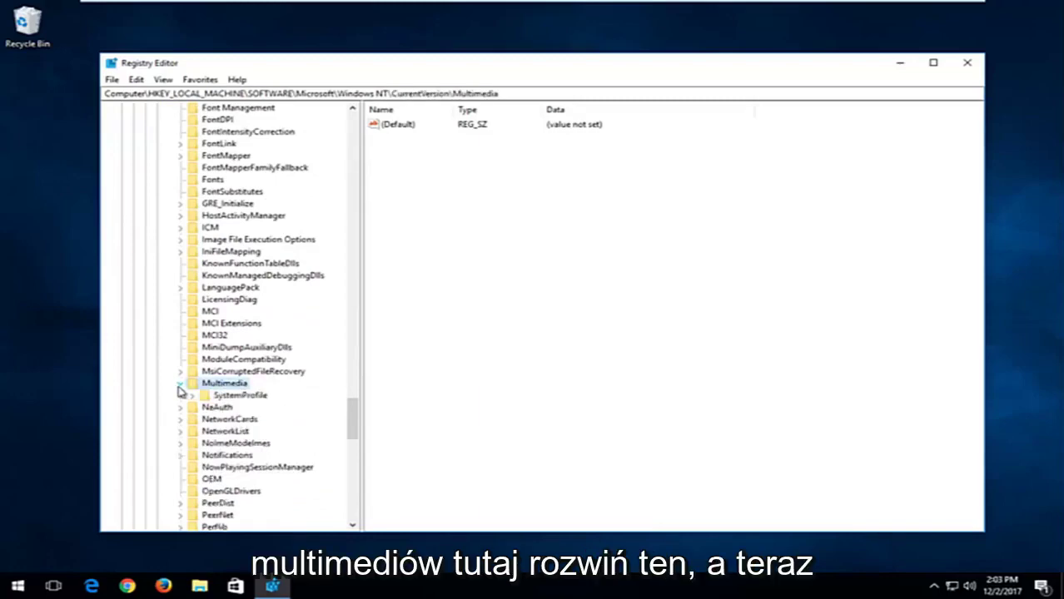
left_click(231, 397)
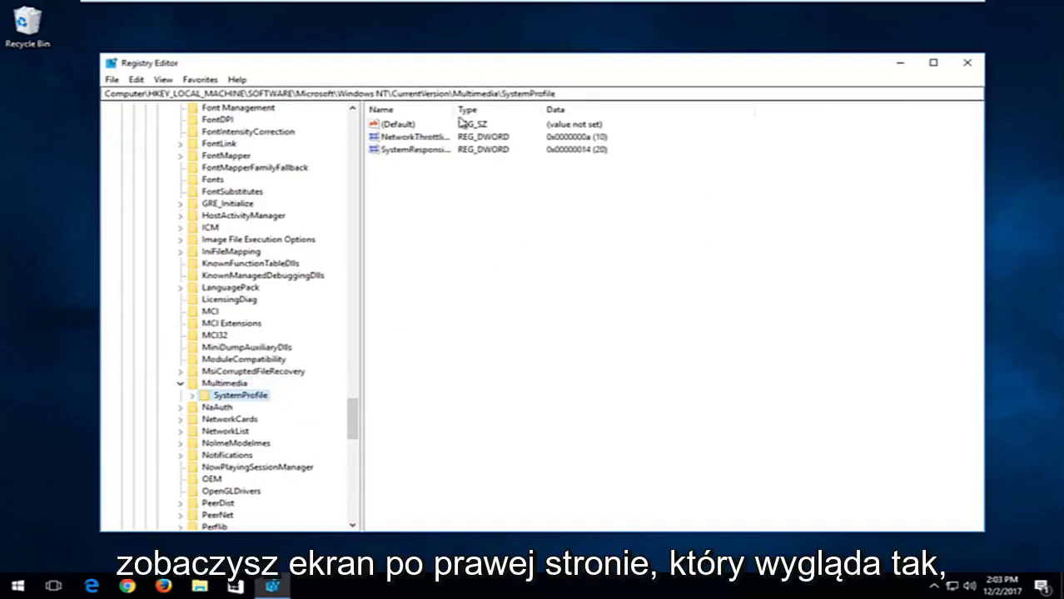
left_click_drag(454, 109, 538, 110)
left_click(513, 200)
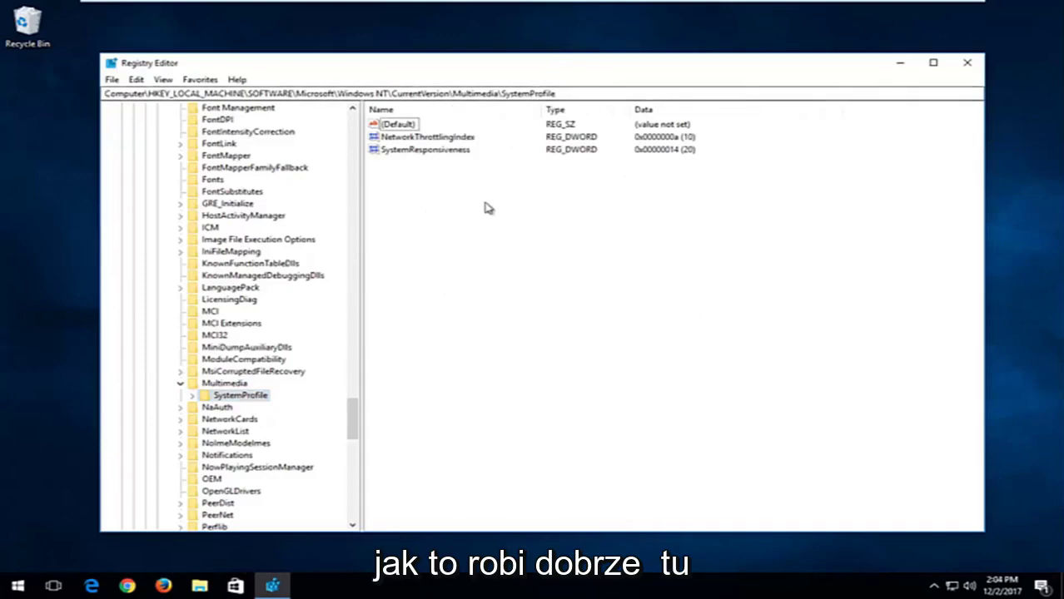
left_click(402, 139)
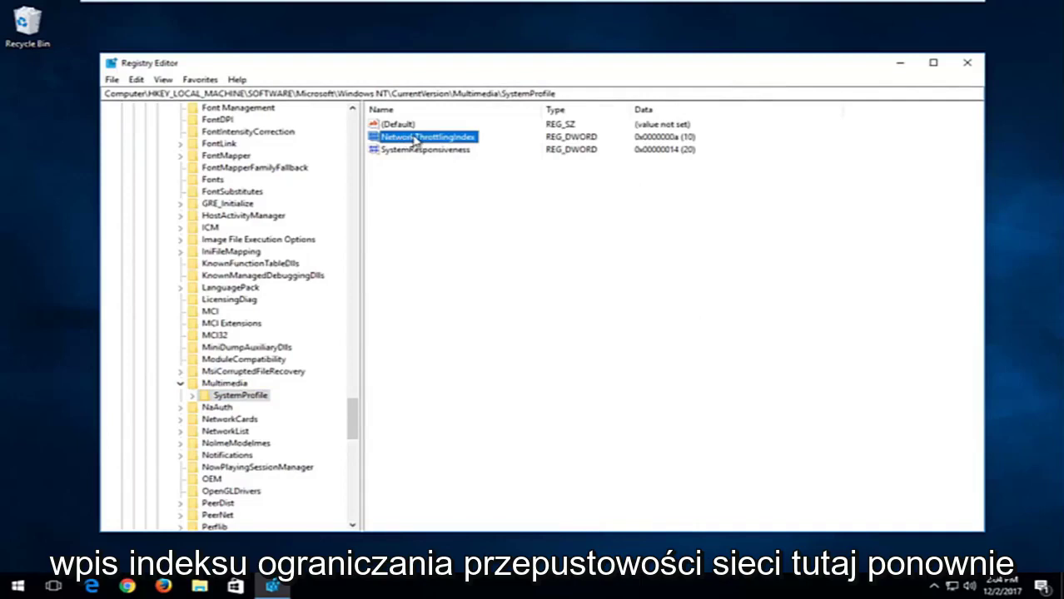
double_click(413, 139)
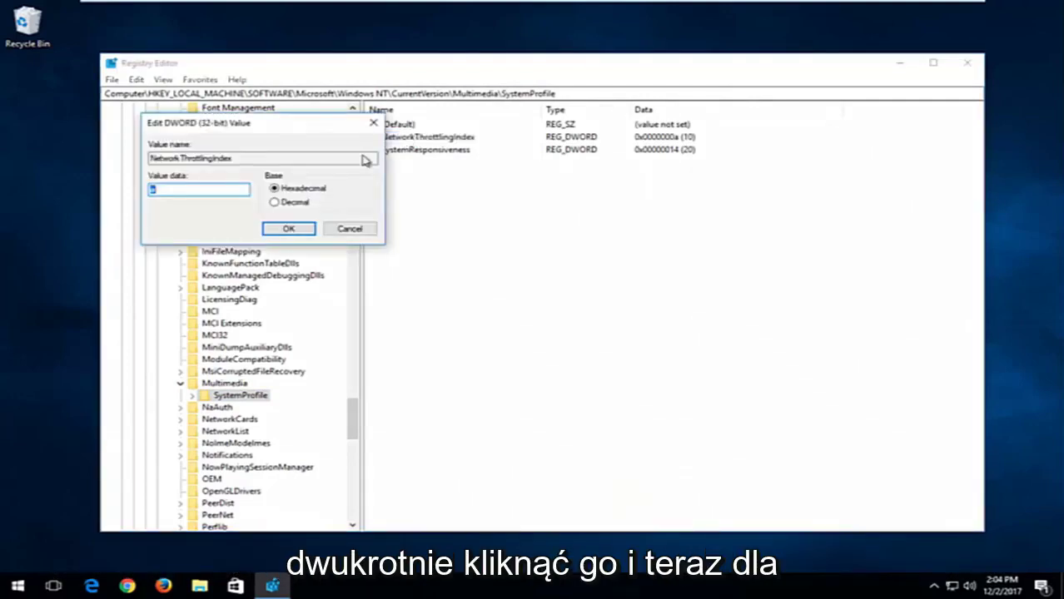
left_click_drag(256, 125, 614, 181)
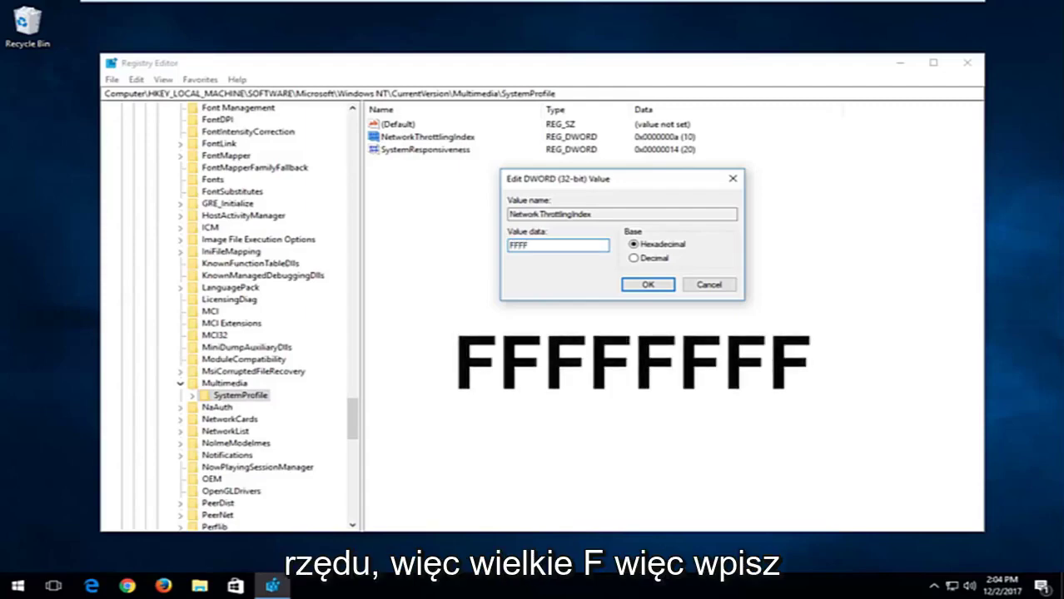
type("FFFF")
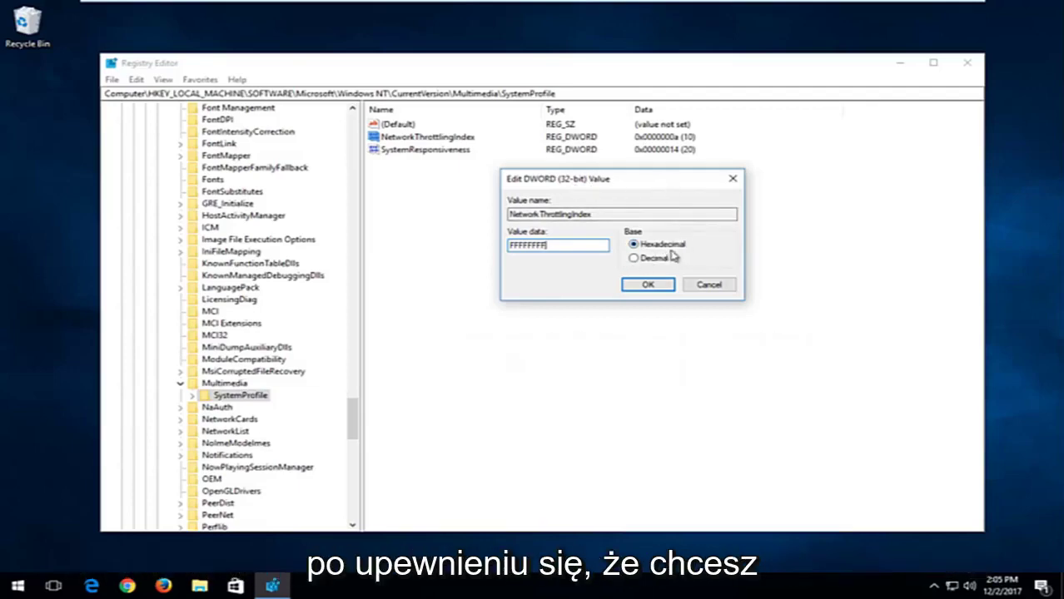
left_click(641, 285)
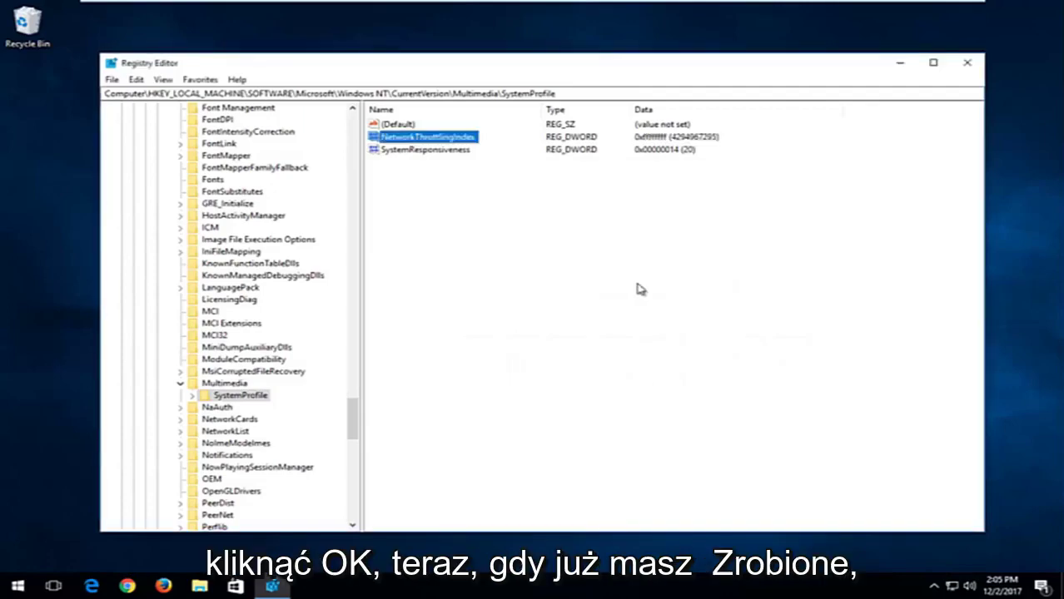
left_click(181, 383)
- Collapse the SOFTWARE branch and expand HKLM\SYSTEM\CurrentControlSet\Services
left_click_drag(352, 411, 358, 117)
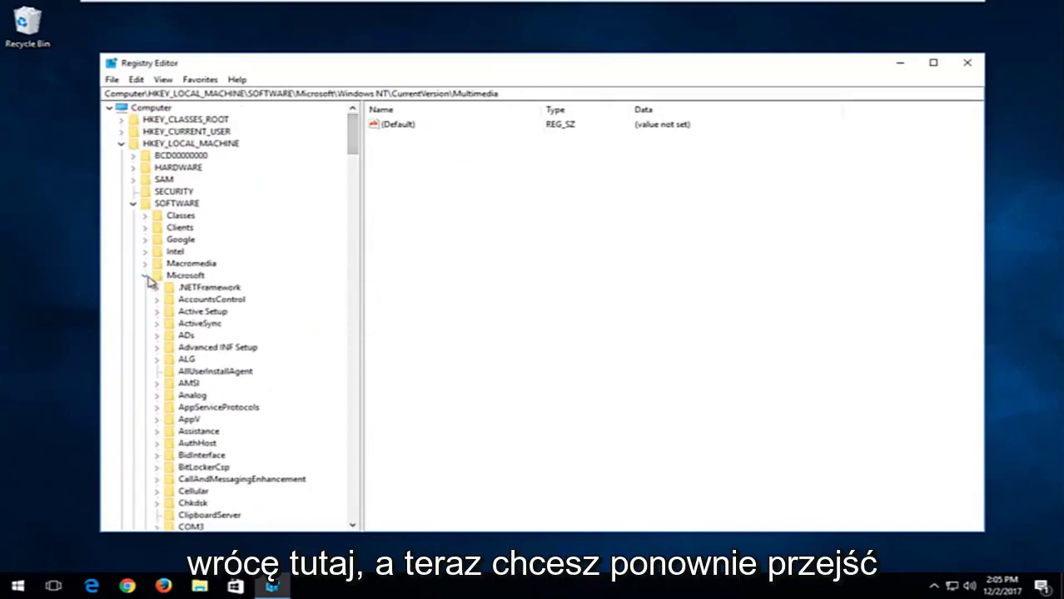
left_click(145, 275)
left_click(132, 203)
left_click(120, 144)
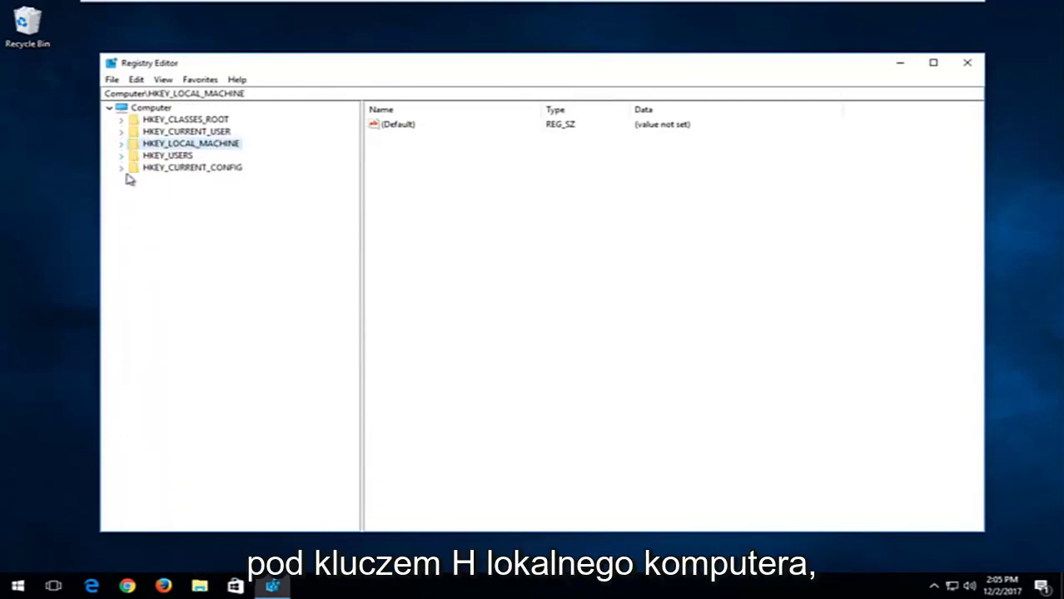
left_click(120, 144)
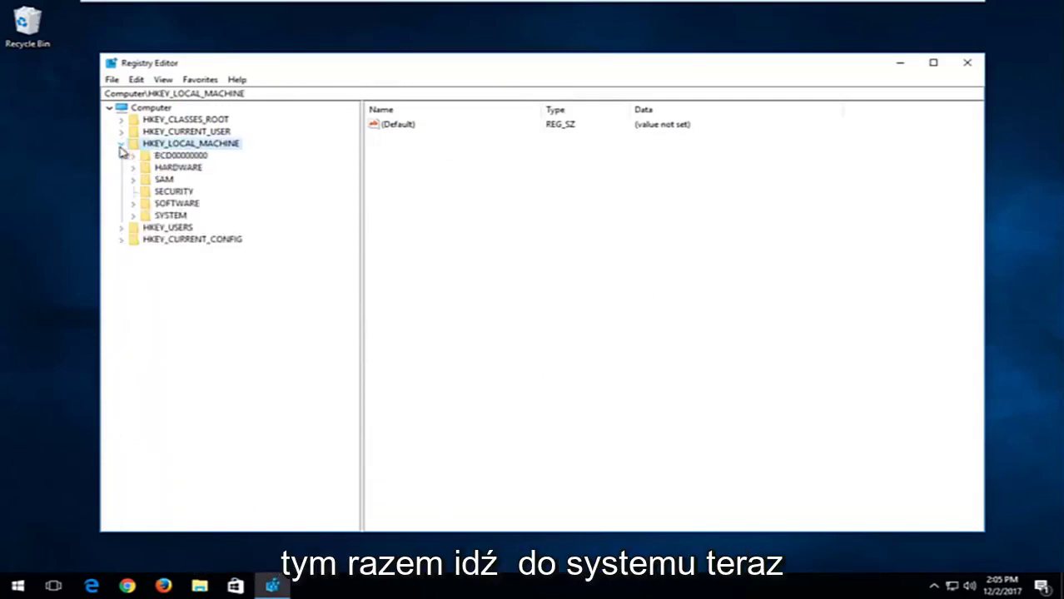
left_click(133, 216)
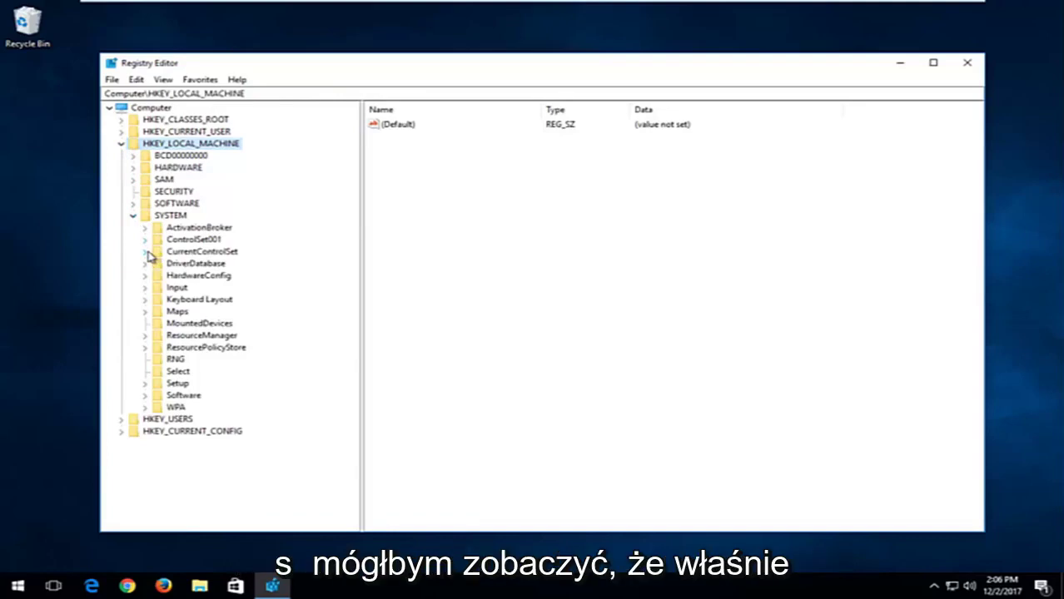
left_click(146, 251)
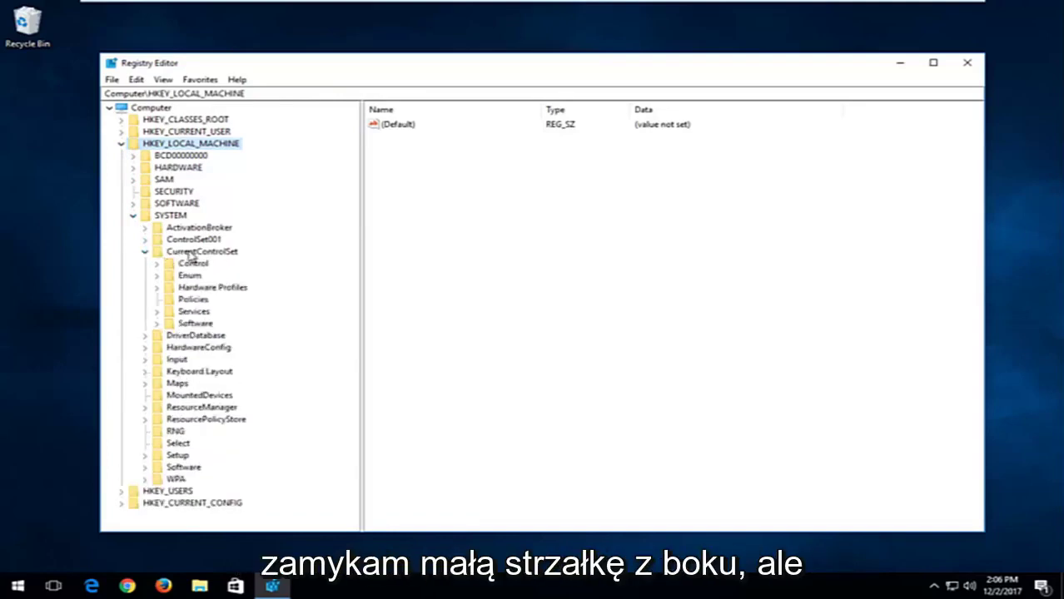
left_click(156, 312)
- Expand Services\Tcpip\Parameters\Interfaces and widen the tree to show full adapter GUIDs
scroll(173, 287, "down", 10)
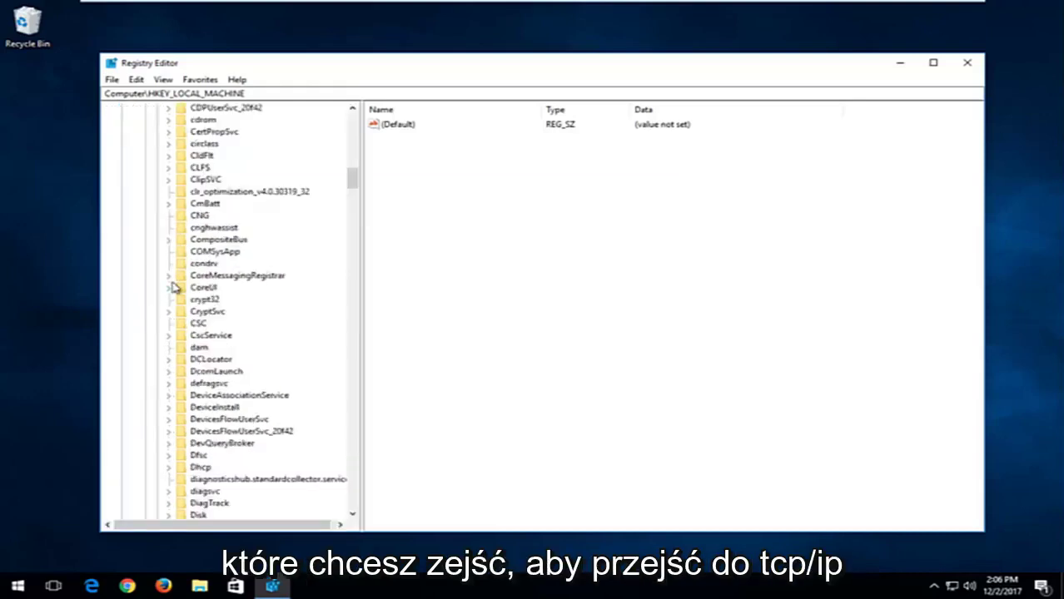
scroll(173, 287, "down", 20)
scroll(173, 288, "down", 18)
scroll(173, 292, "down", 20)
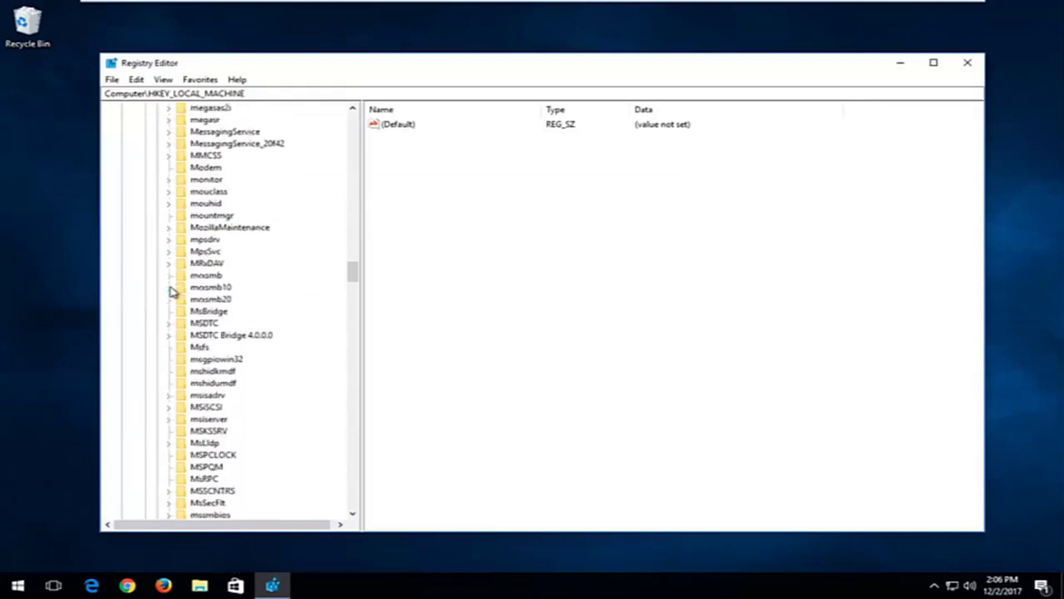
scroll(172, 291, "down", 20)
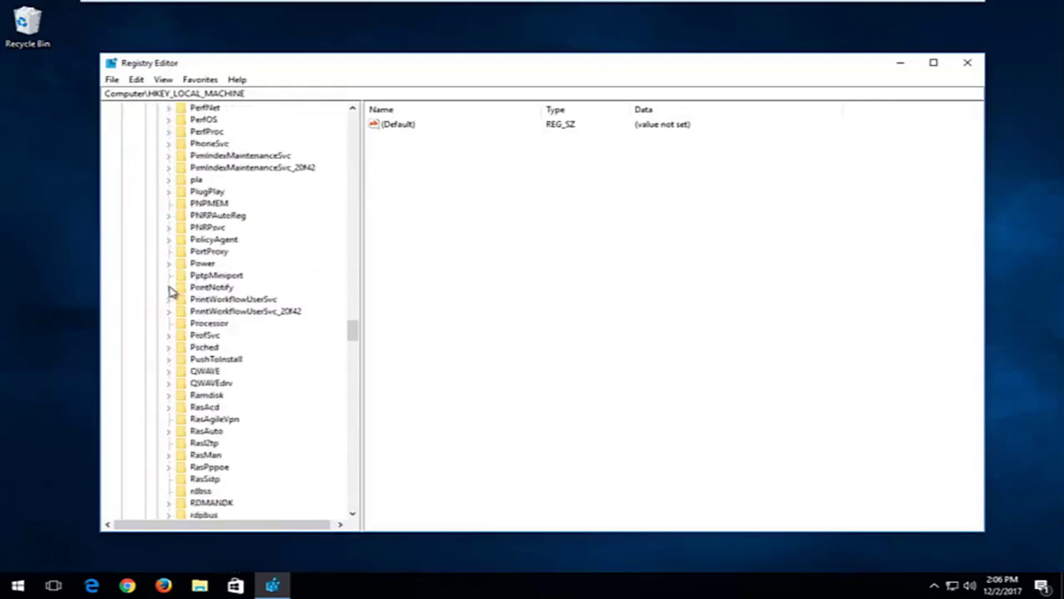
scroll(169, 290, "down", 6)
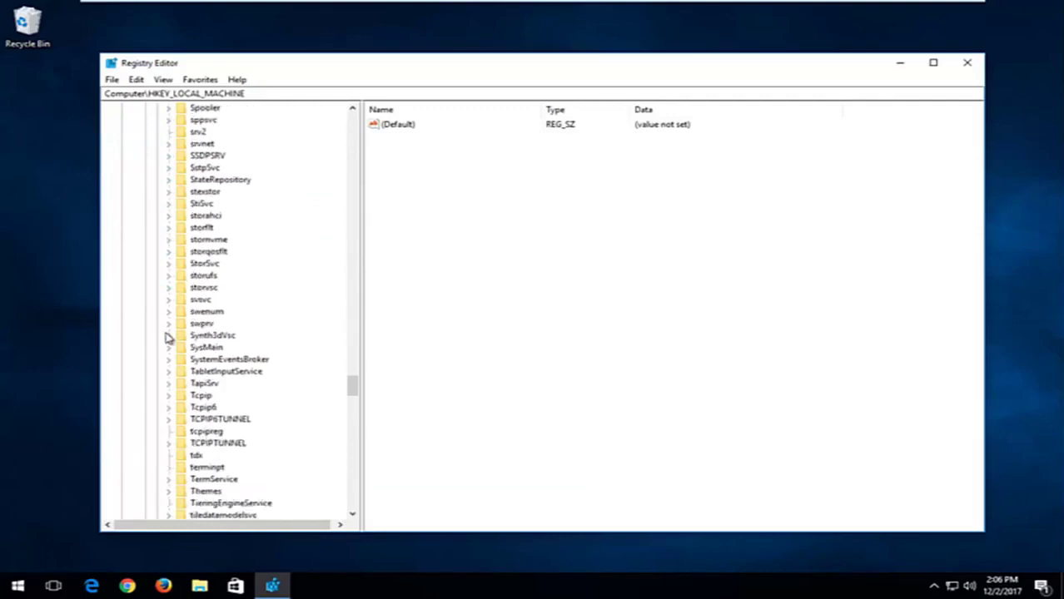
left_click(198, 397)
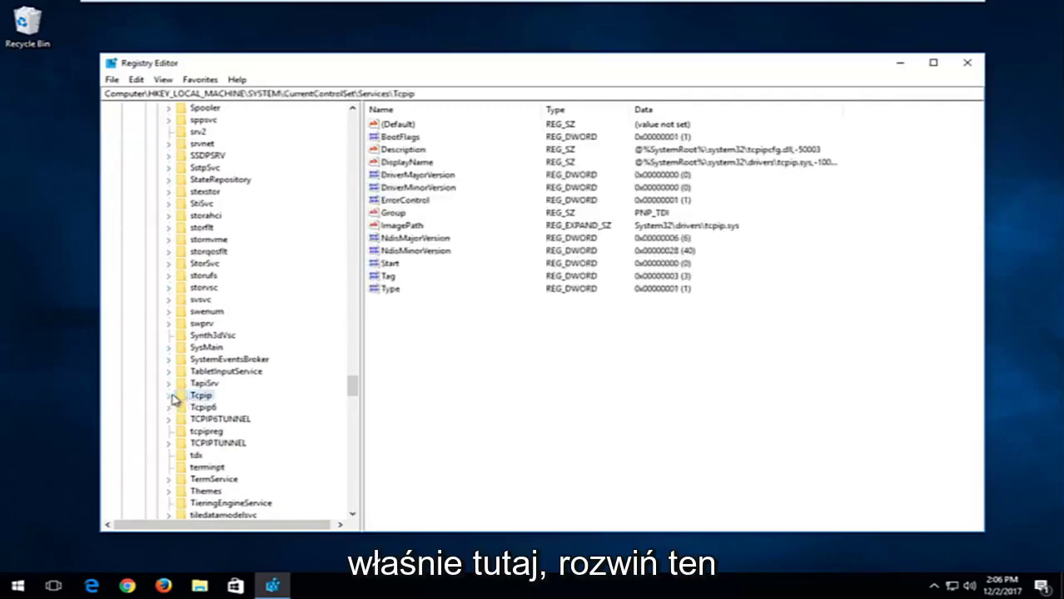
left_click(170, 397)
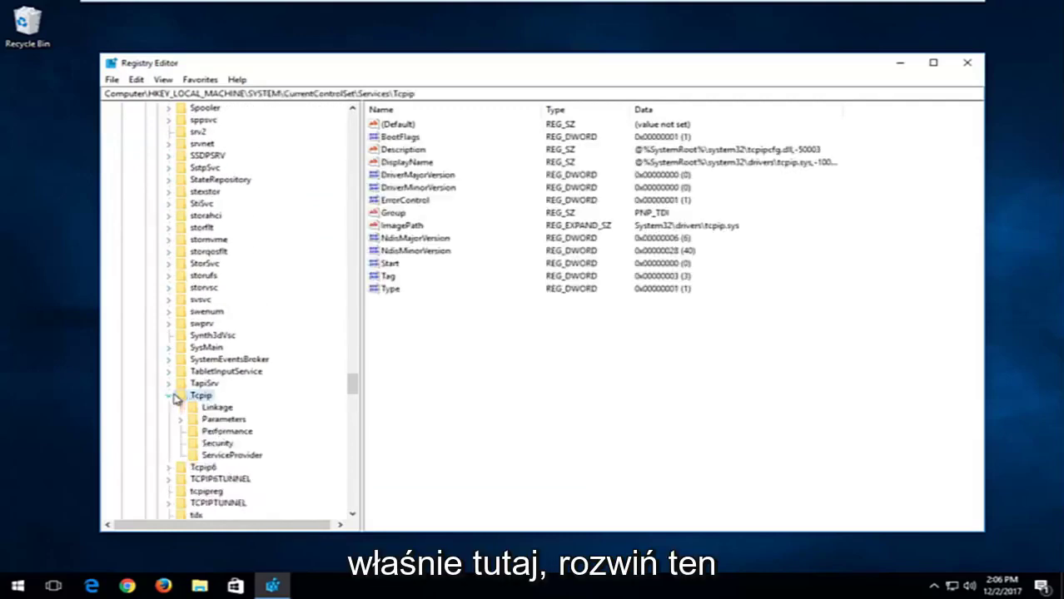
left_click(220, 420)
left_click(181, 420)
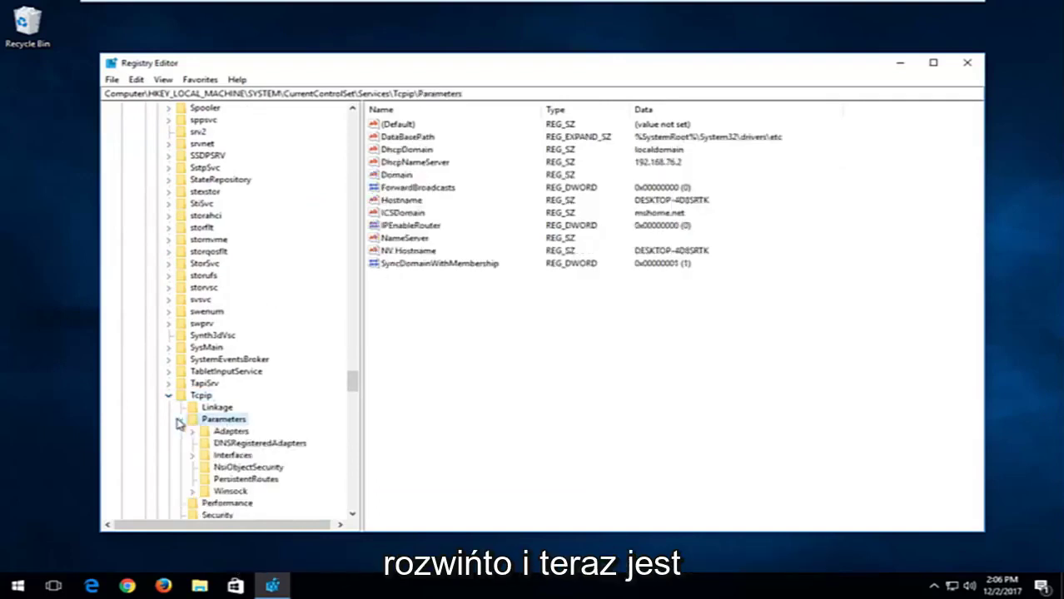
left_click(224, 456)
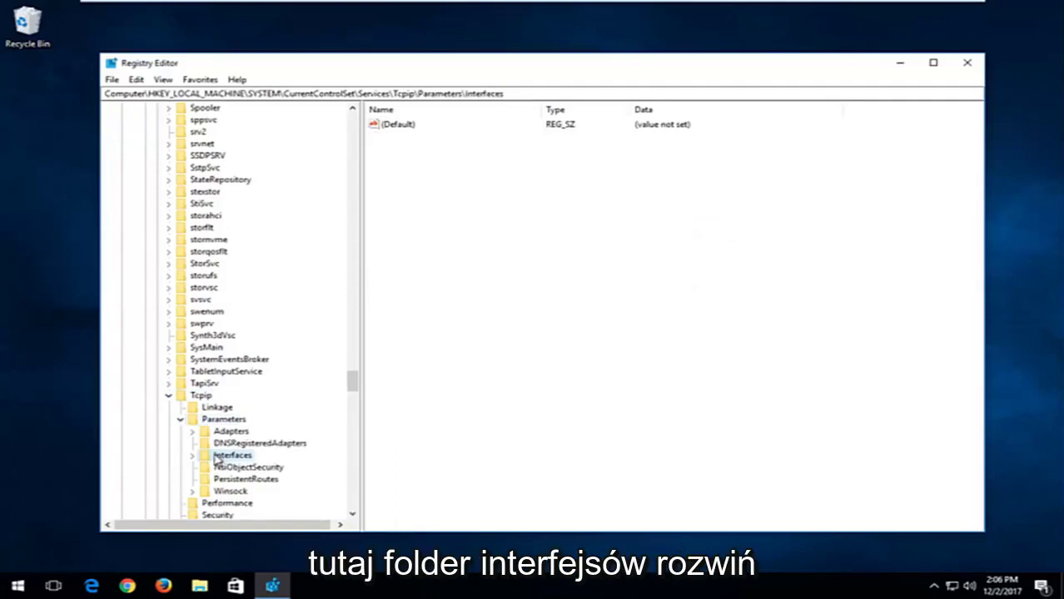
left_click(192, 457)
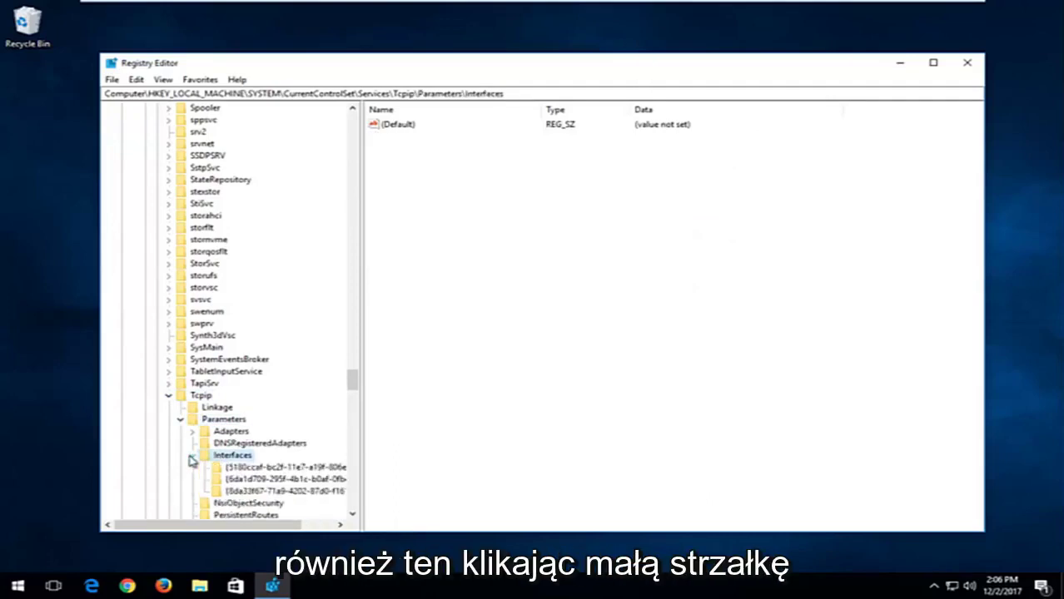
scroll(337, 416, "down", 2)
left_click_drag(363, 404, 408, 398)
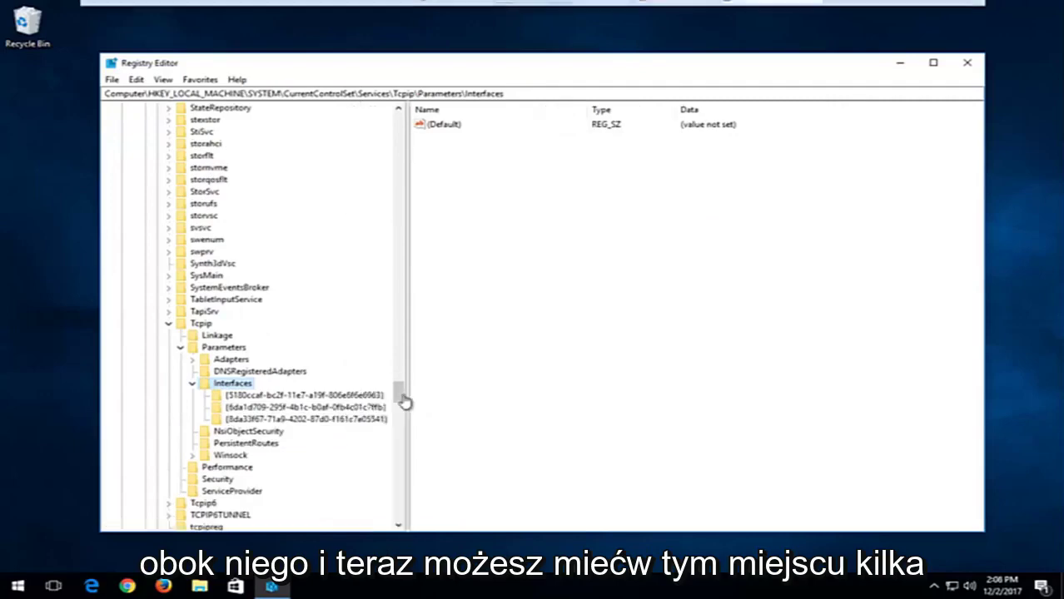
- Compare the interface subkeys and select the one with DhcpIPAddress 192.168.76.131
left_click(257, 397)
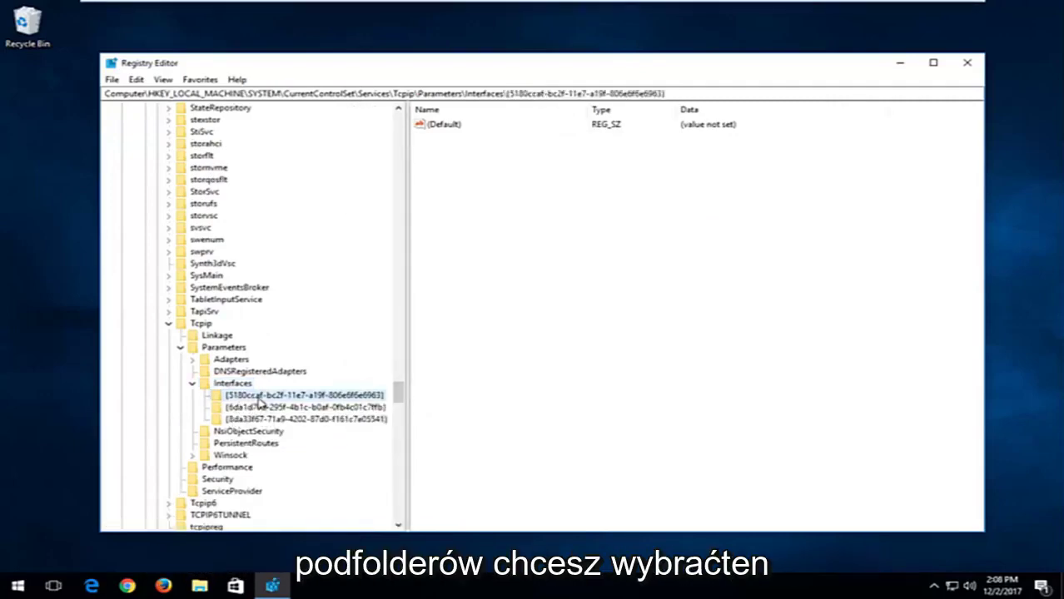
left_click(260, 408)
left_click(260, 420)
left_click(266, 408)
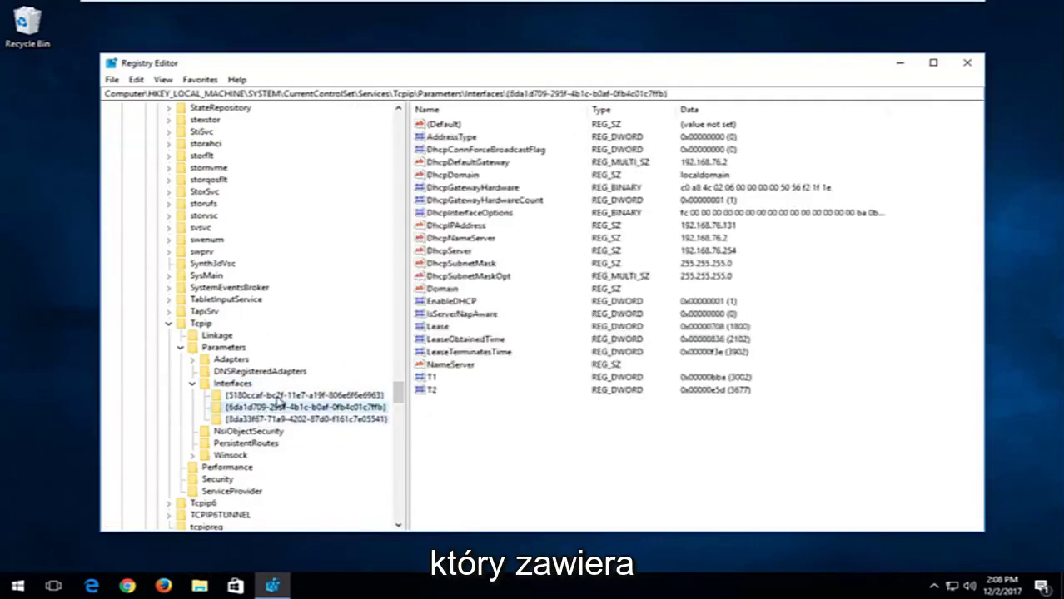
left_click(270, 396)
left_click(271, 408)
left_click(273, 395)
left_click(275, 407)
left_click(275, 419)
left_click(313, 409)
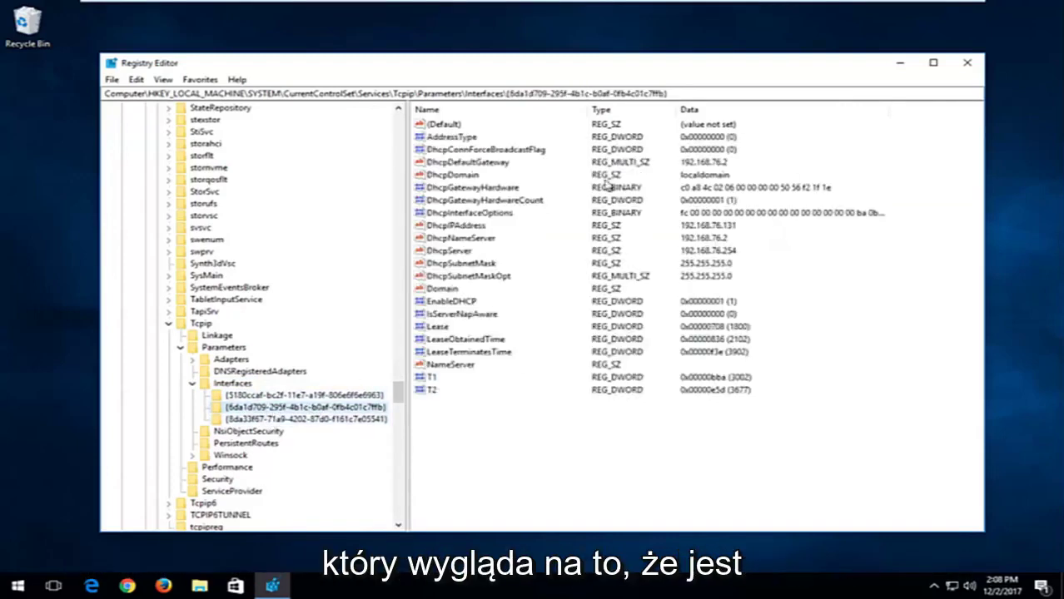
- Create a new DWORD (32-bit) value named TCPackFrequency in the interface subkey
right_click(463, 437)
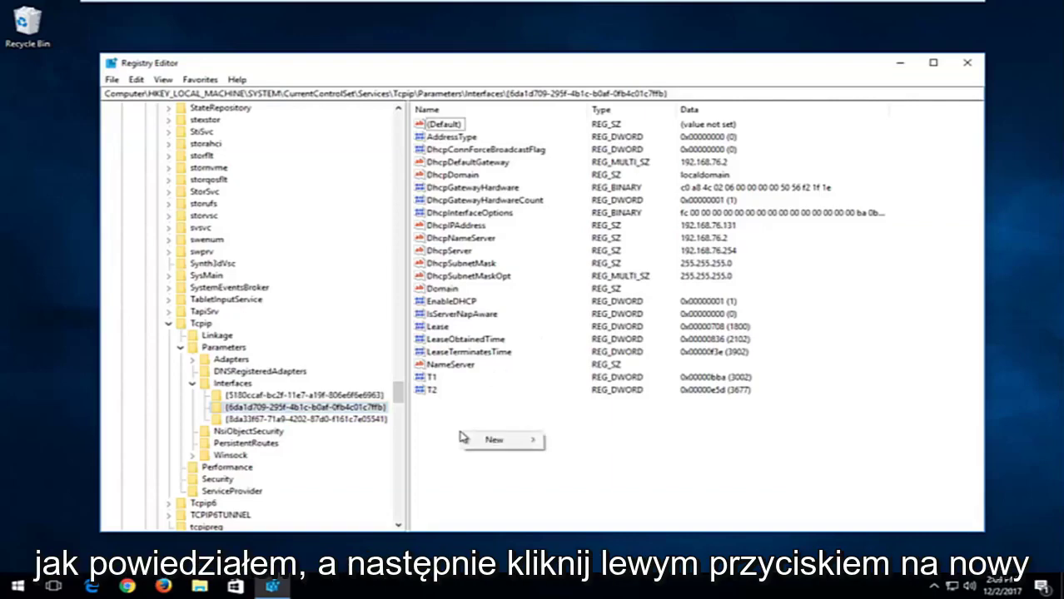
left_click(495, 441)
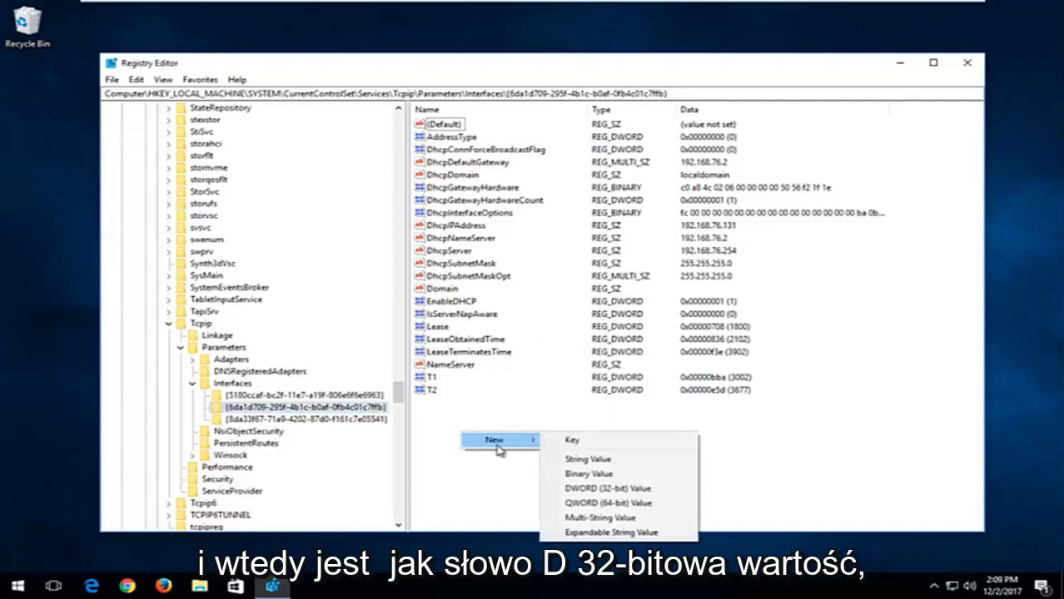
left_click(589, 491)
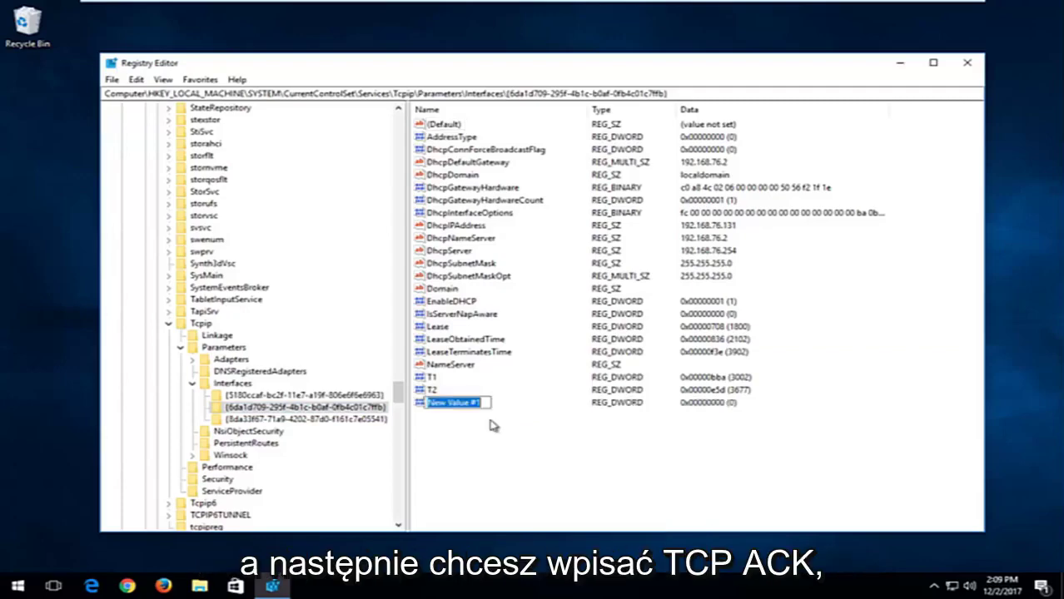
type("TCPackFreq")
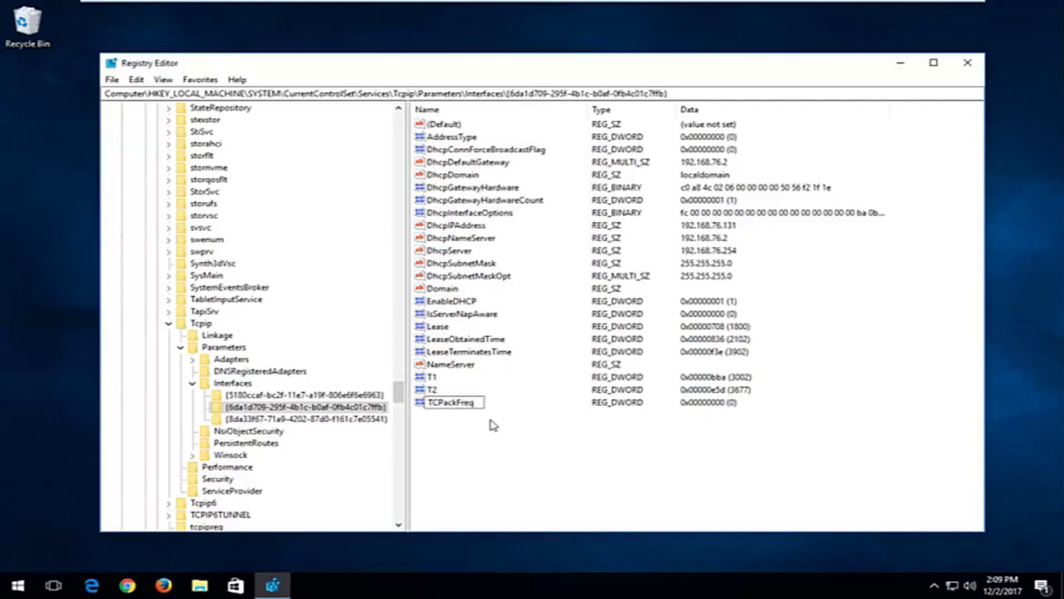
type("uency")
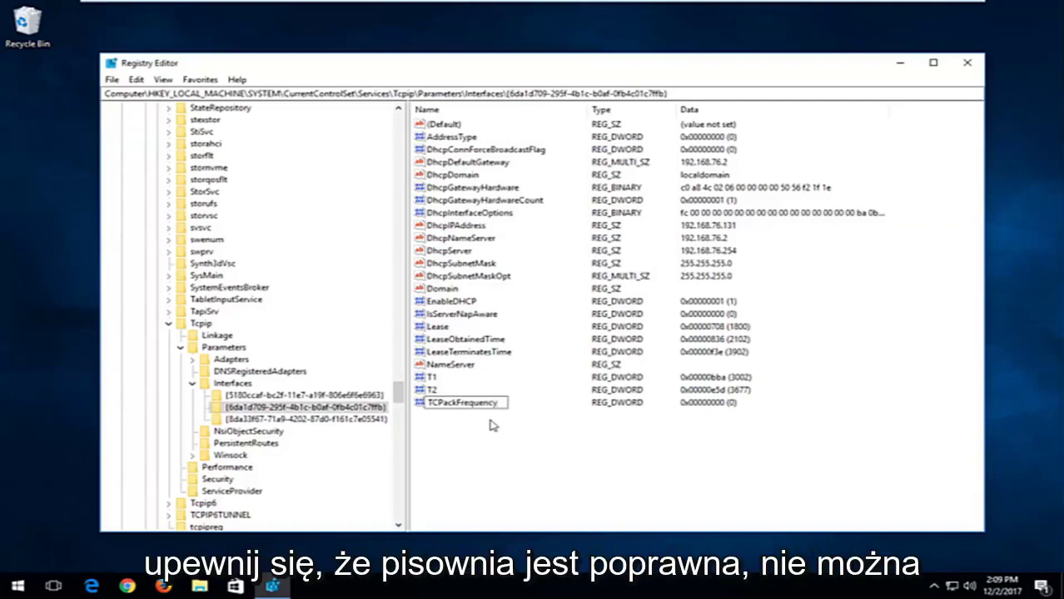
key("Return")
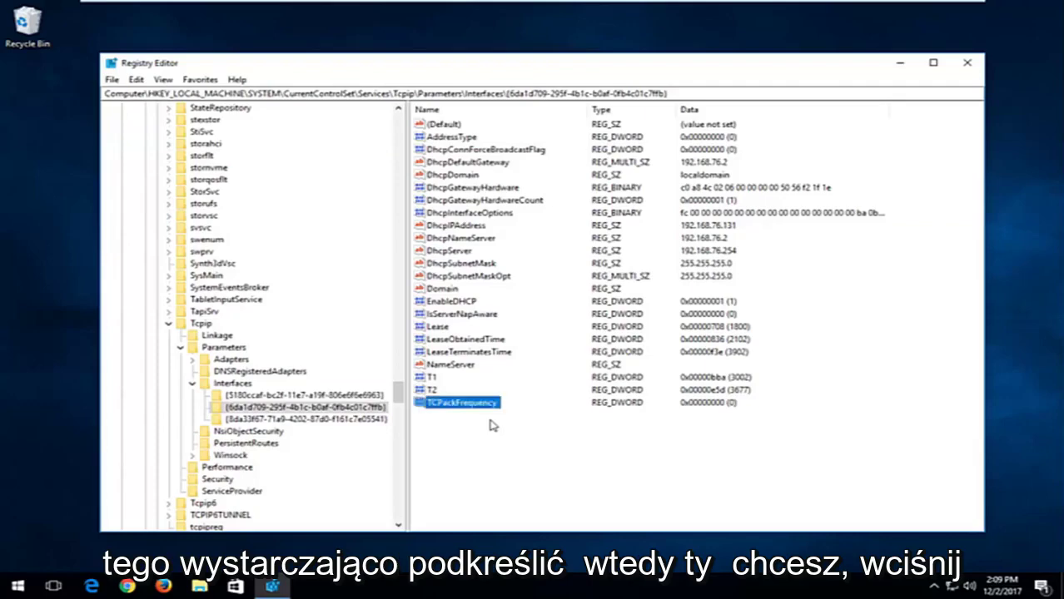
- Add another DWORD (32-bit) value named TCPNoDelay beside TCPackFrequency
left_click(460, 418)
right_click(444, 418)
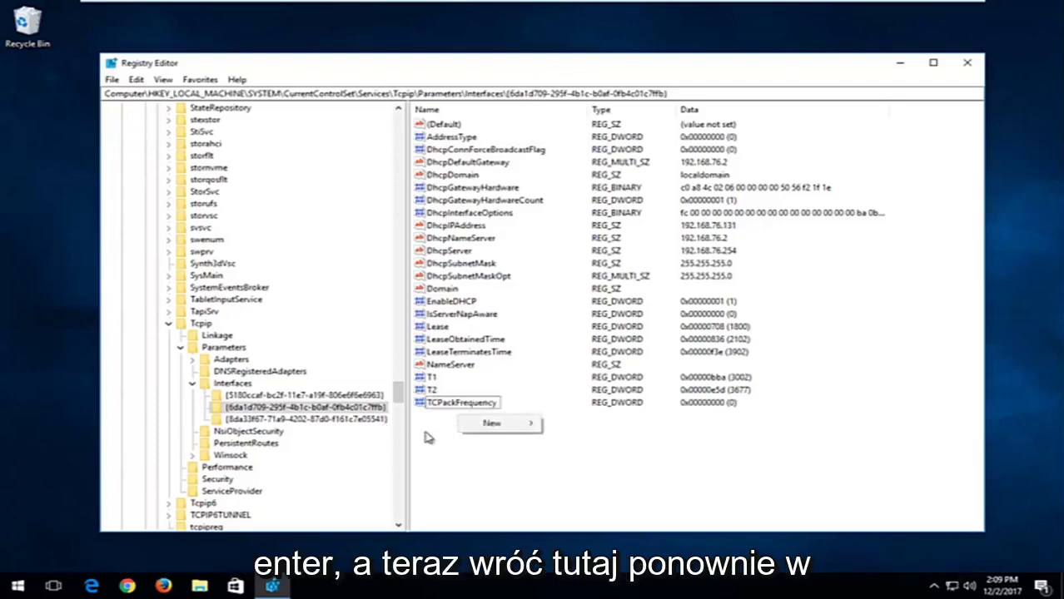
mouse_move(492, 424)
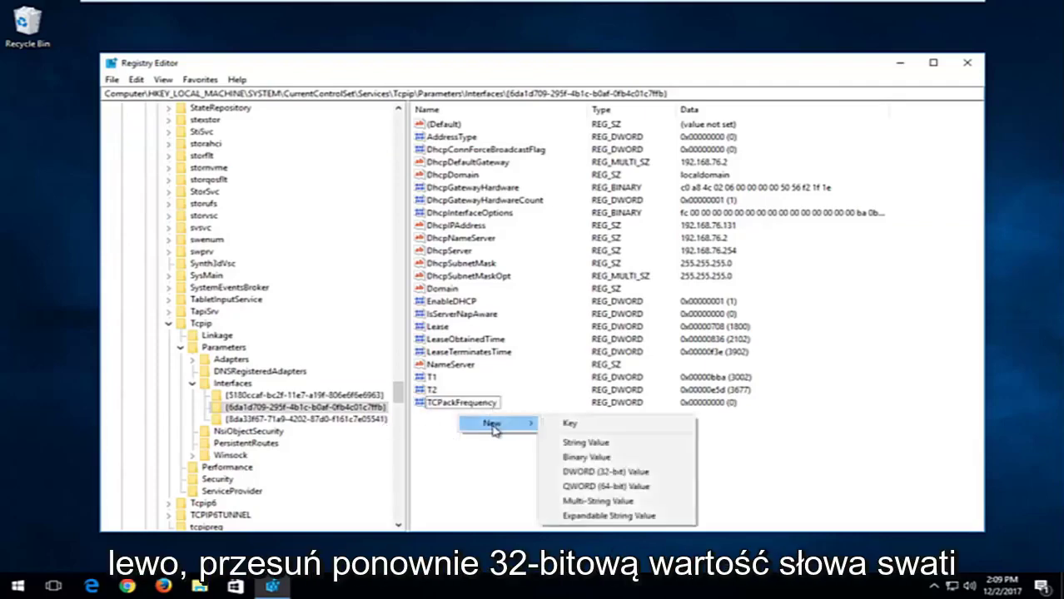
left_click(589, 475)
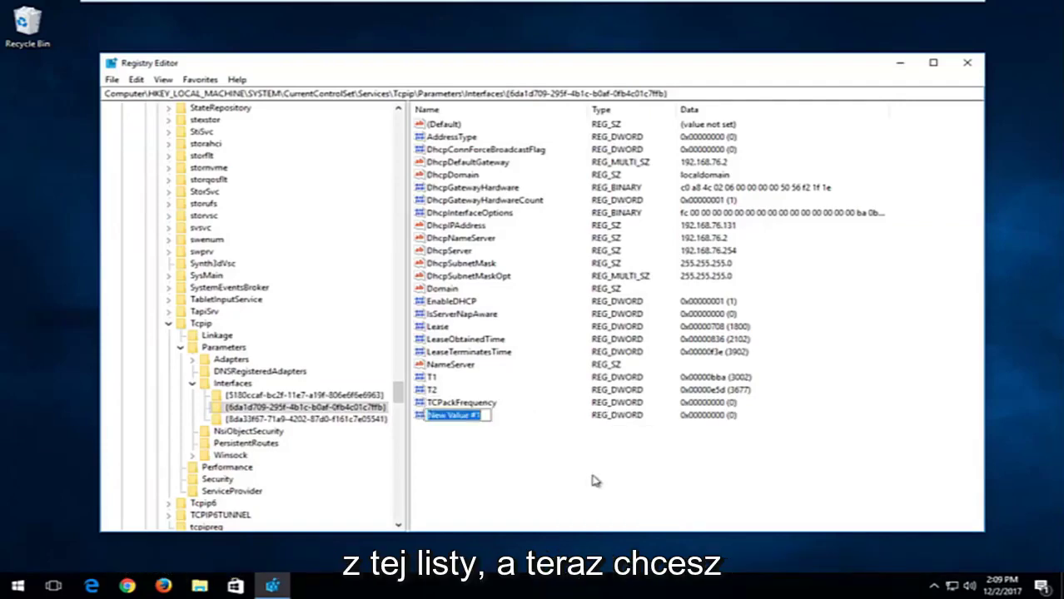
type("TCP")
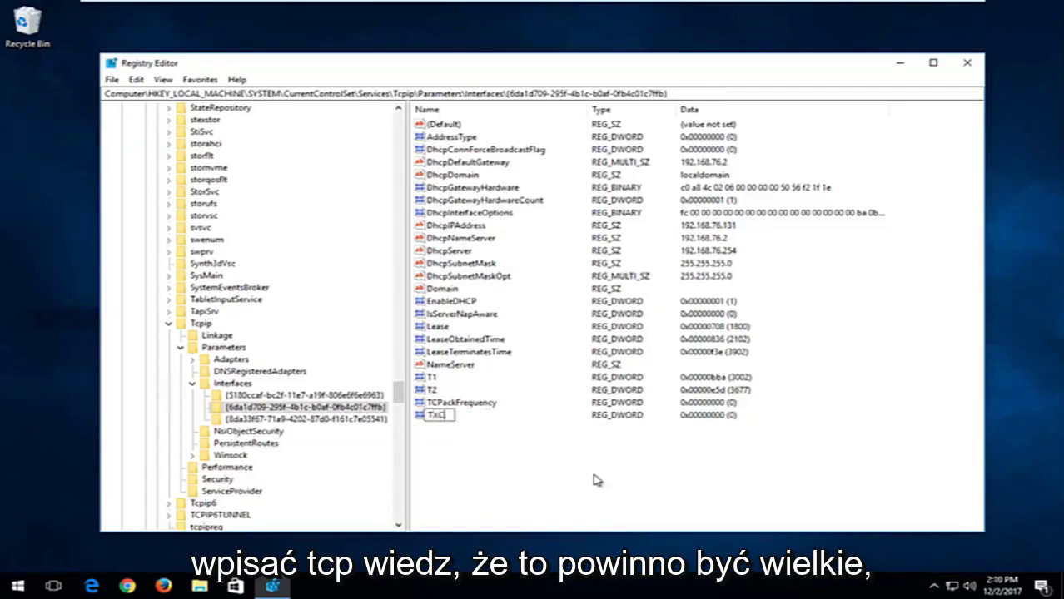
type("NoDelay")
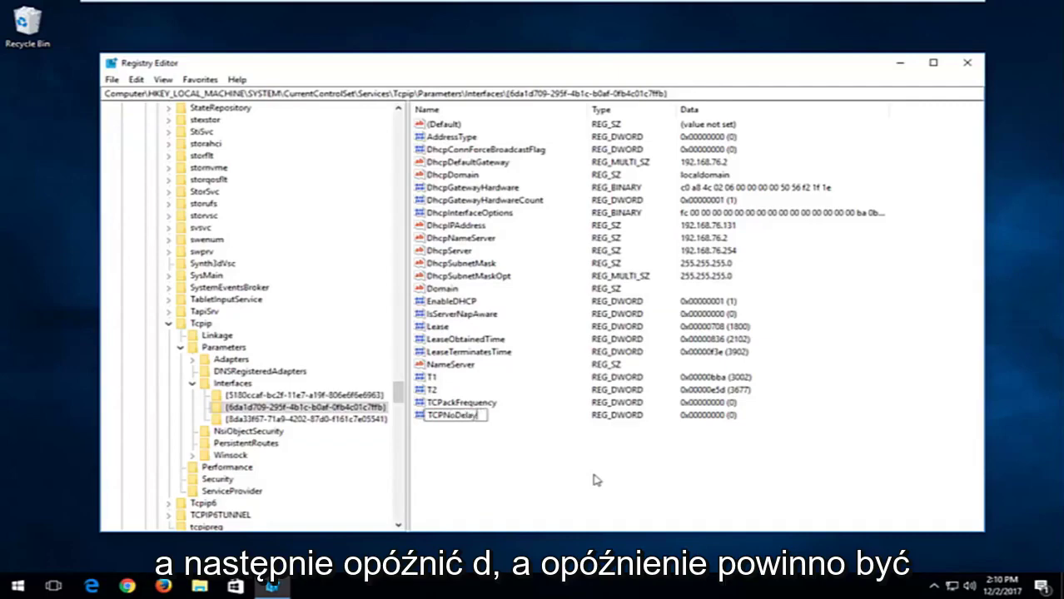
key("Return")
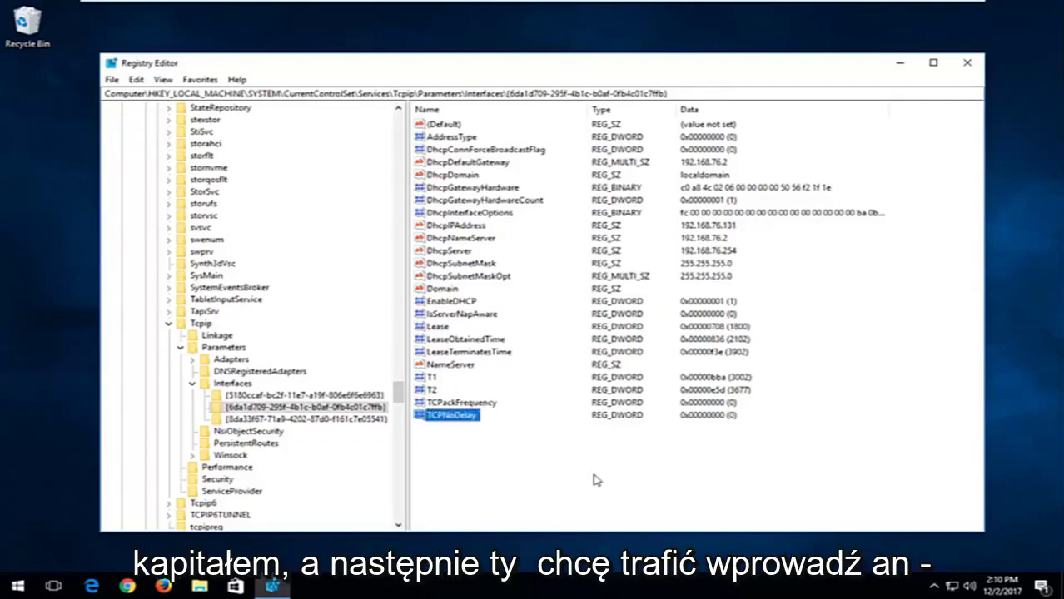
left_click(464, 403)
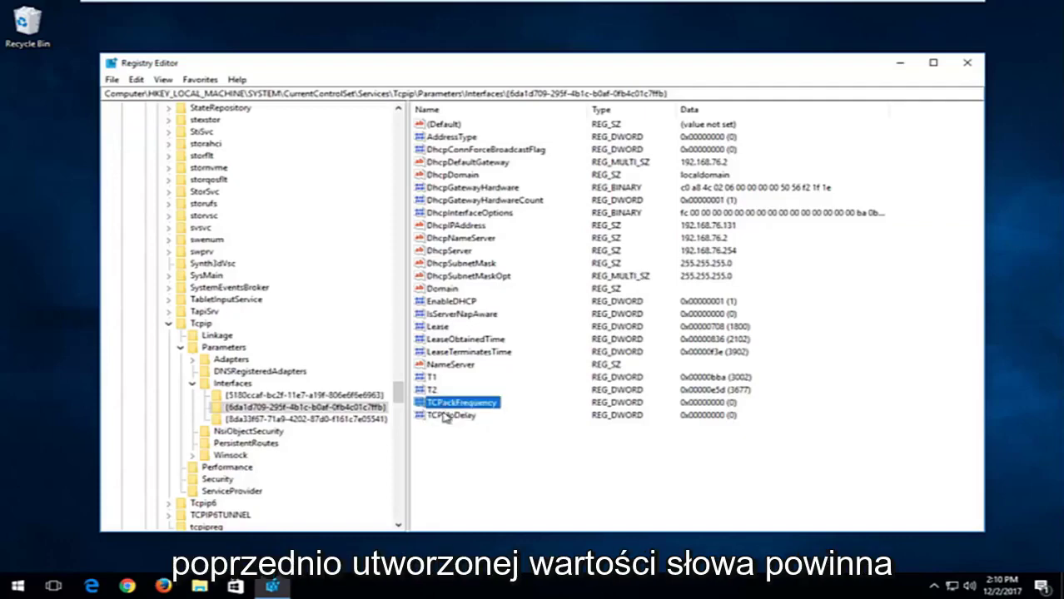
left_click(436, 417)
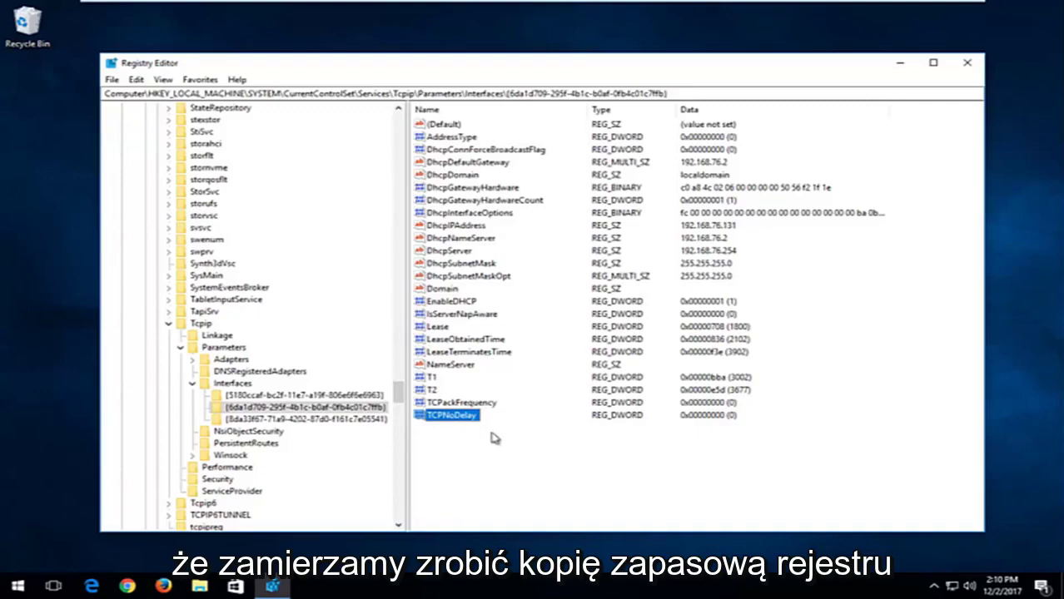
left_click(456, 442)
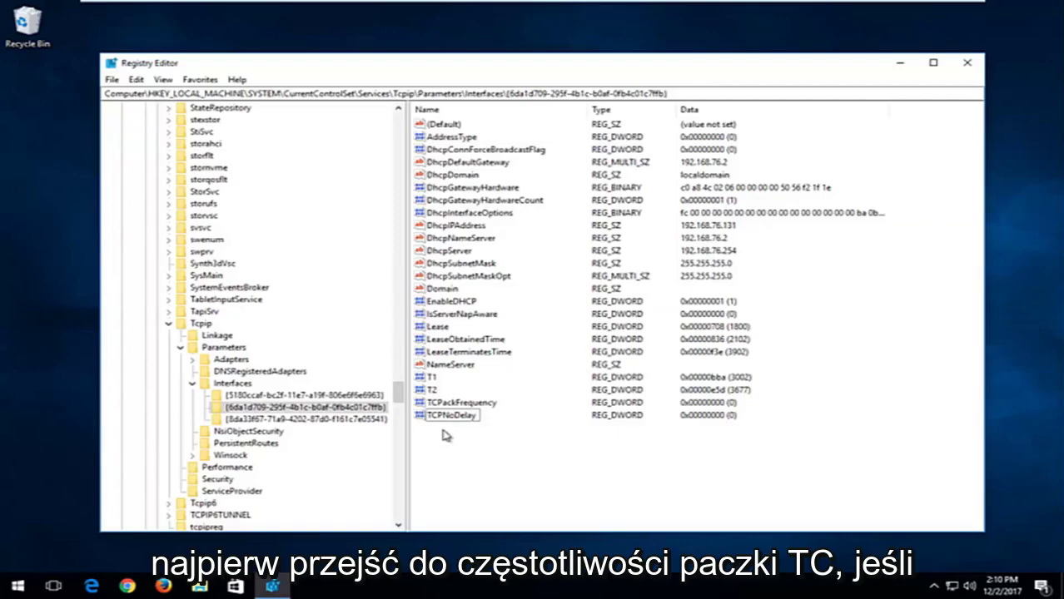
- Set the value data of TCPackFrequency and TCPNoDelay to 1 each
double_click(457, 405)
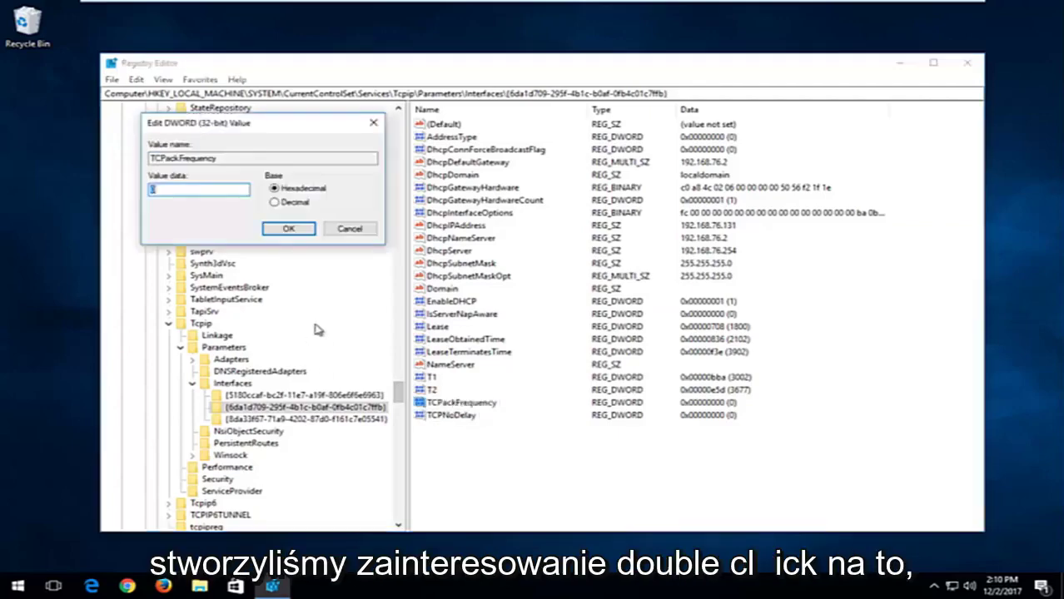
left_click_drag(254, 125, 570, 192)
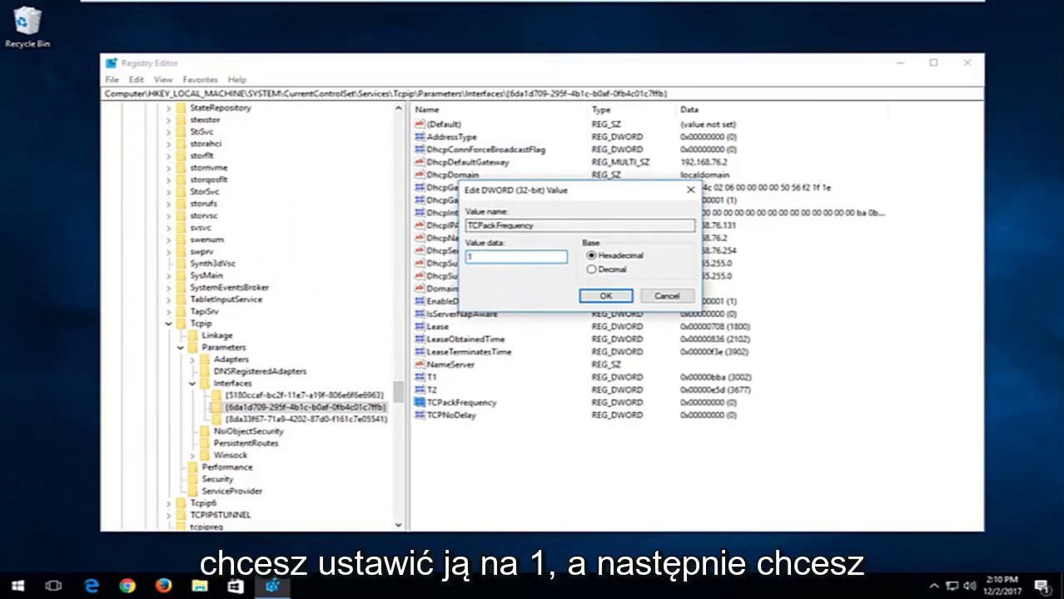
left_click(600, 298)
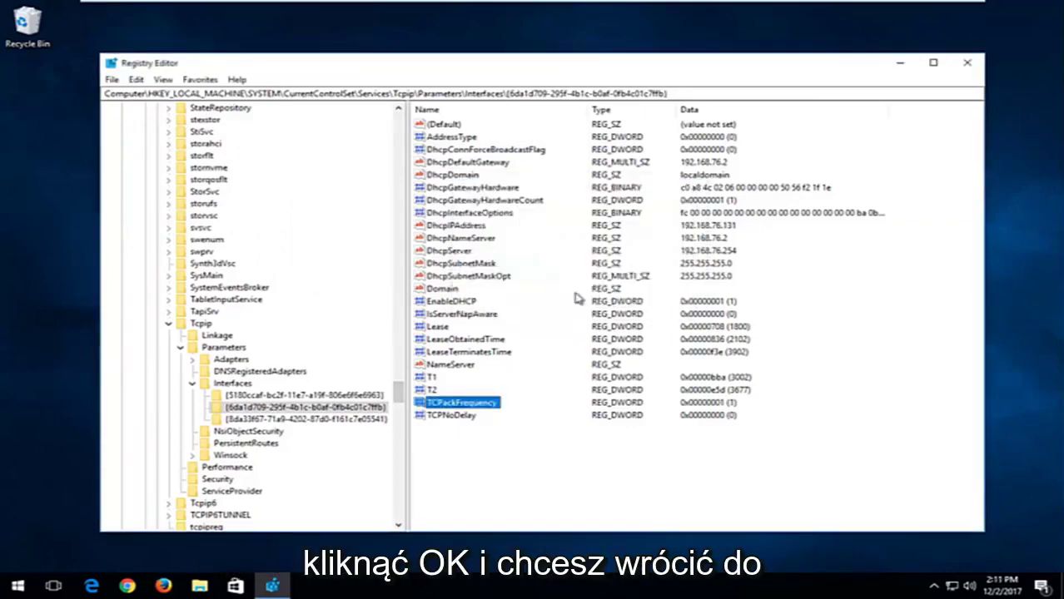
left_click(448, 416)
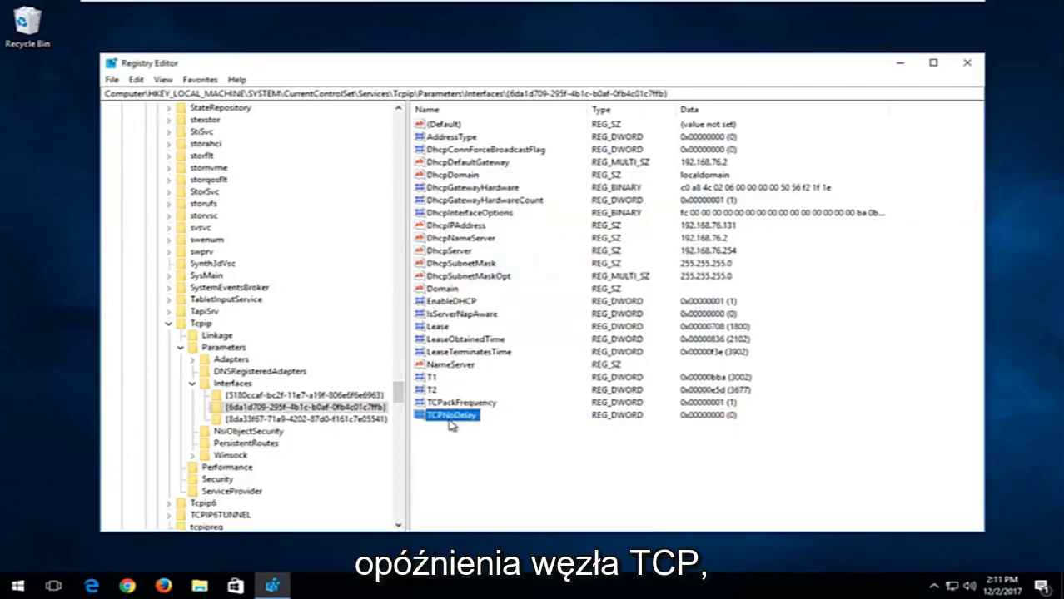
double_click(452, 419)
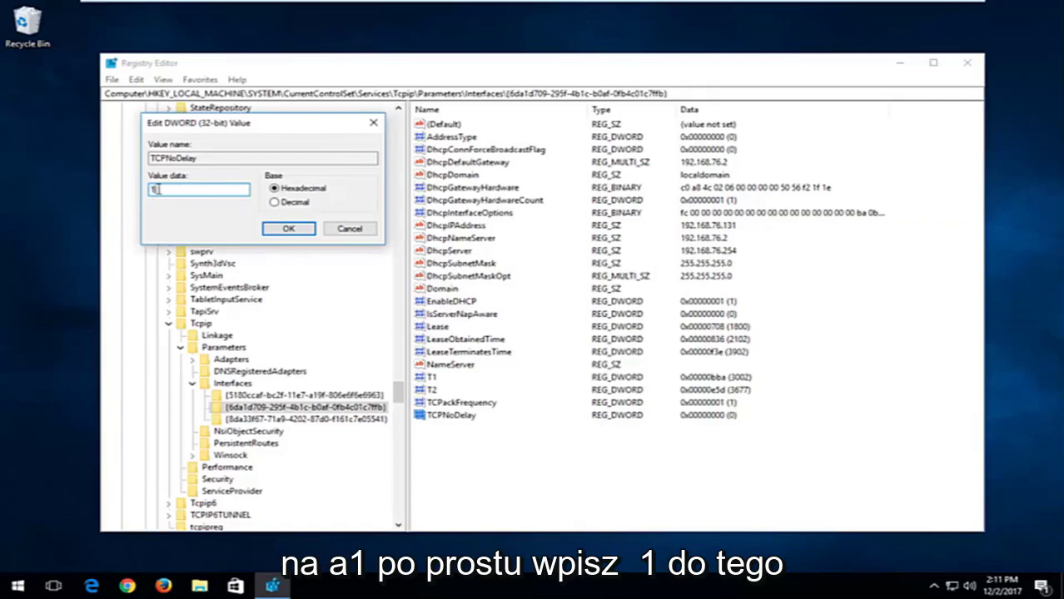
left_click(285, 230)
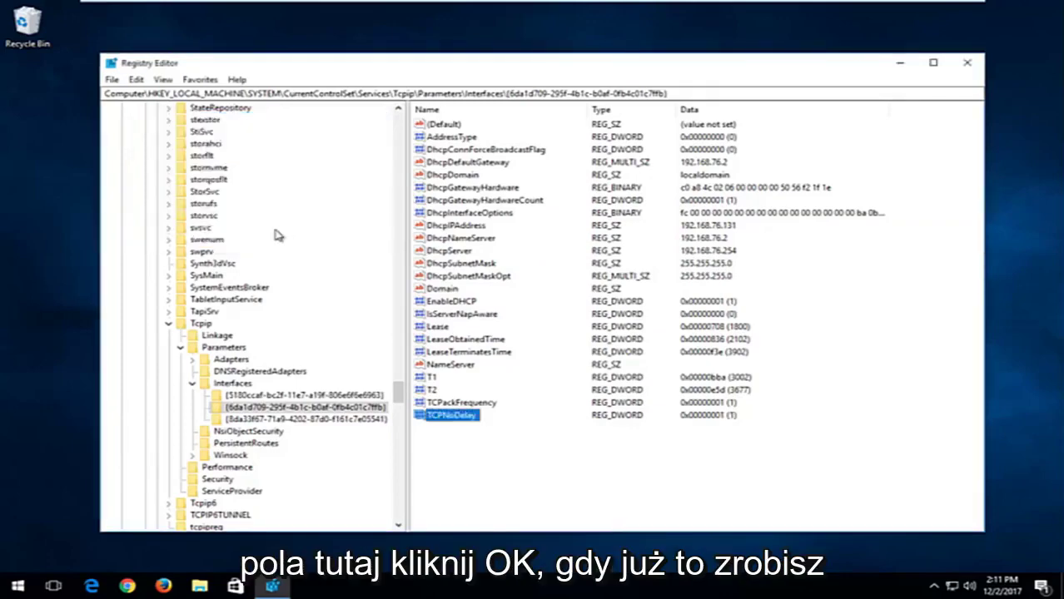
- Collapse the Interfaces, Parameters, Tcpip, Services, CurrentControlSet and SYSTEM branches
left_click(193, 382)
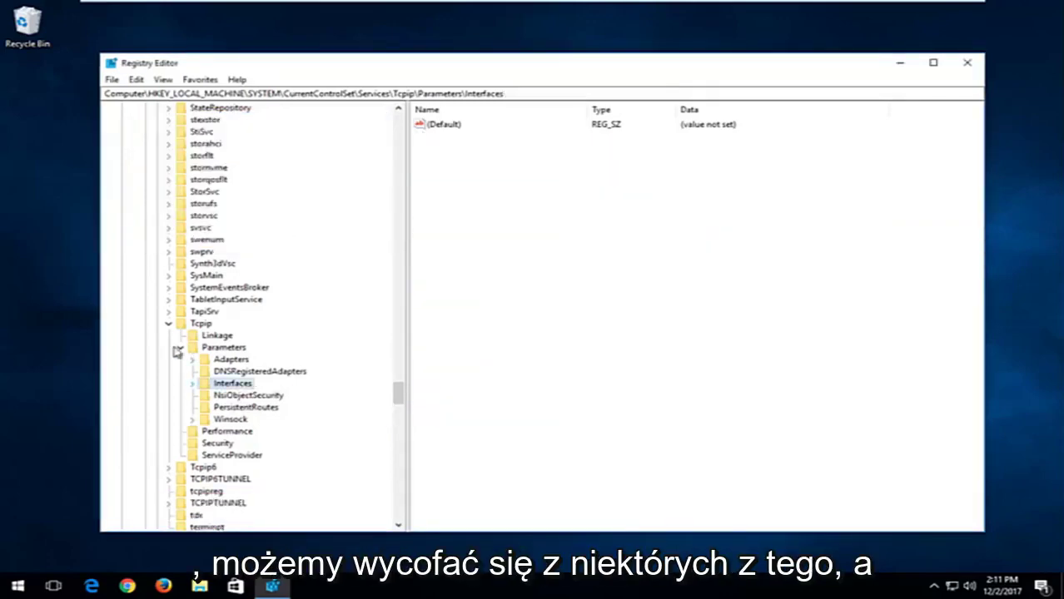
left_click(180, 346)
left_click(168, 323)
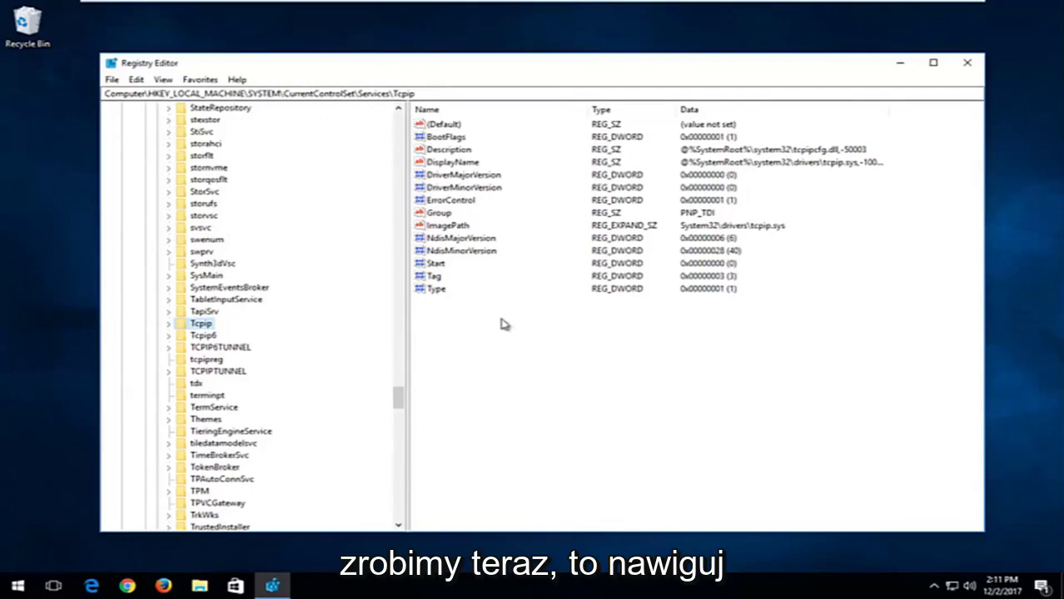
left_click_drag(398, 396, 399, 286)
left_click_drag(419, 240, 346, 169)
left_click(156, 312)
left_click(145, 252)
left_click(134, 217)
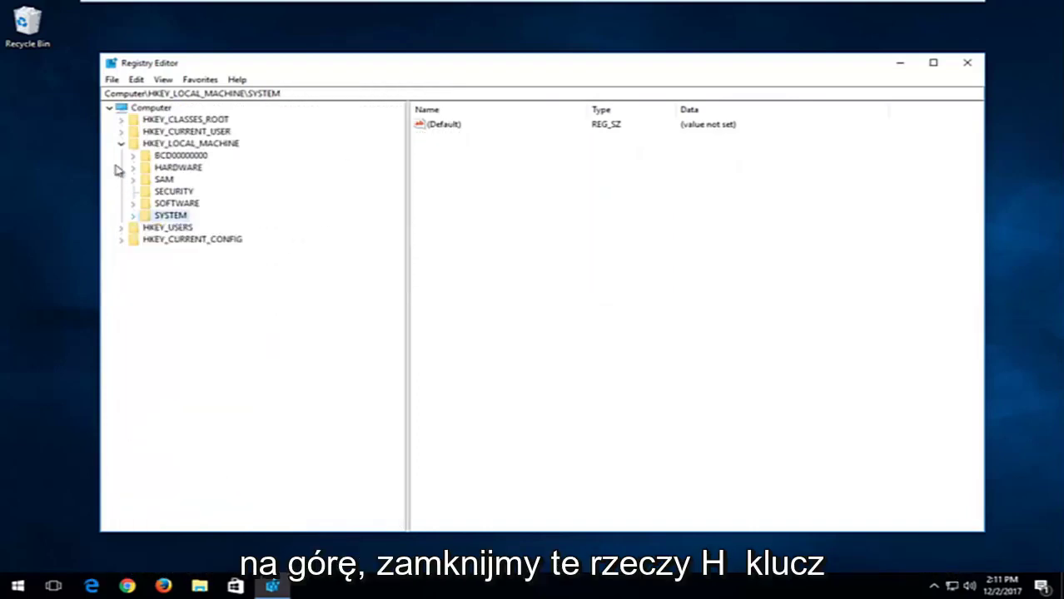
- Expand HKEY_LOCAL_MACHINE\SOFTWARE and Microsoft, then scroll back and select Microsoft
left_click(169, 145)
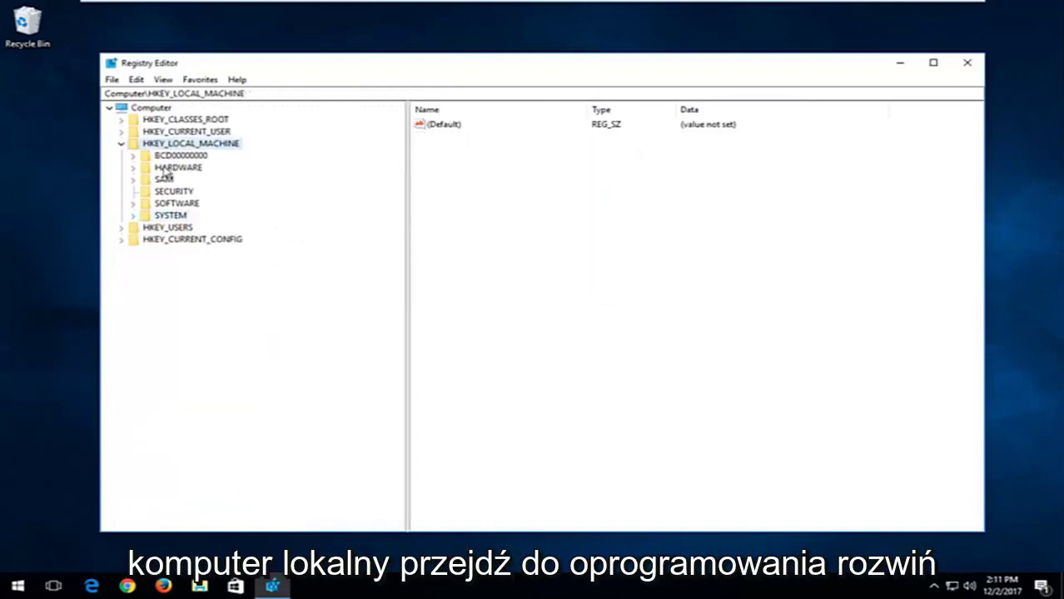
left_click(134, 204)
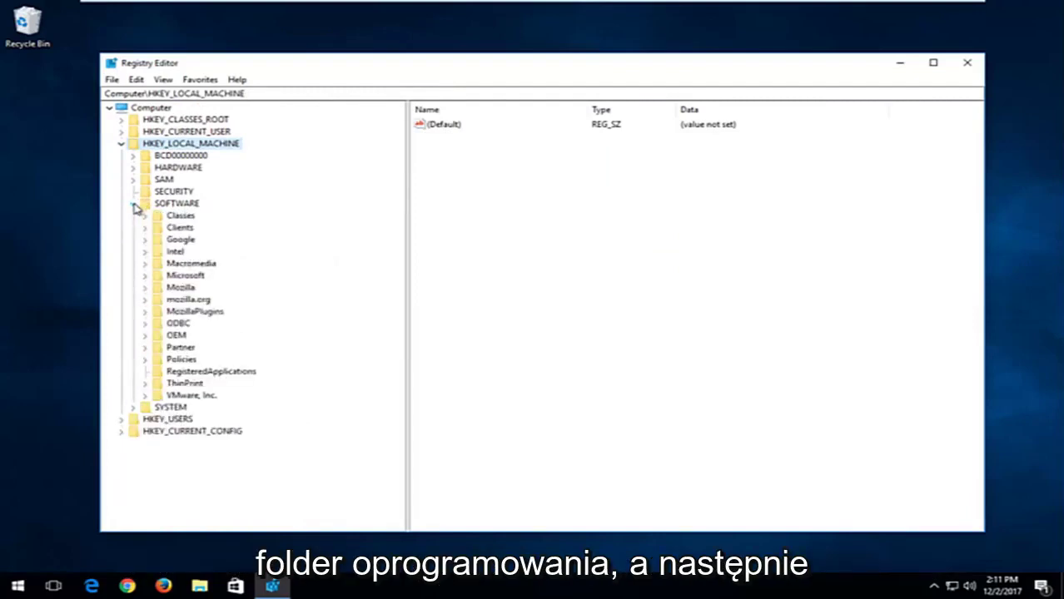
left_click(144, 275)
left_click_drag(400, 170, 371, 268)
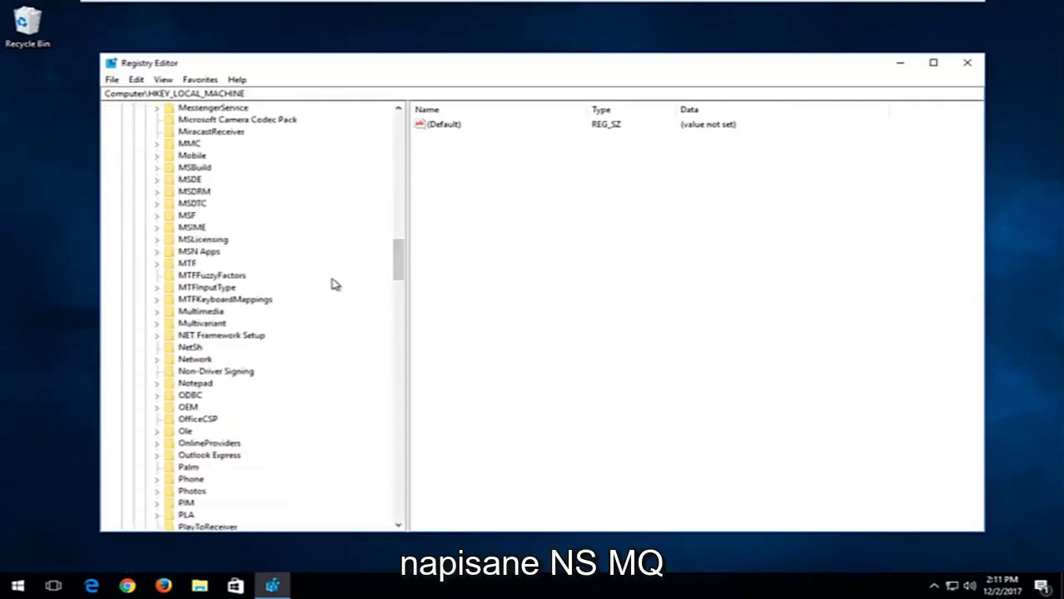
scroll(256, 352, "down", 15)
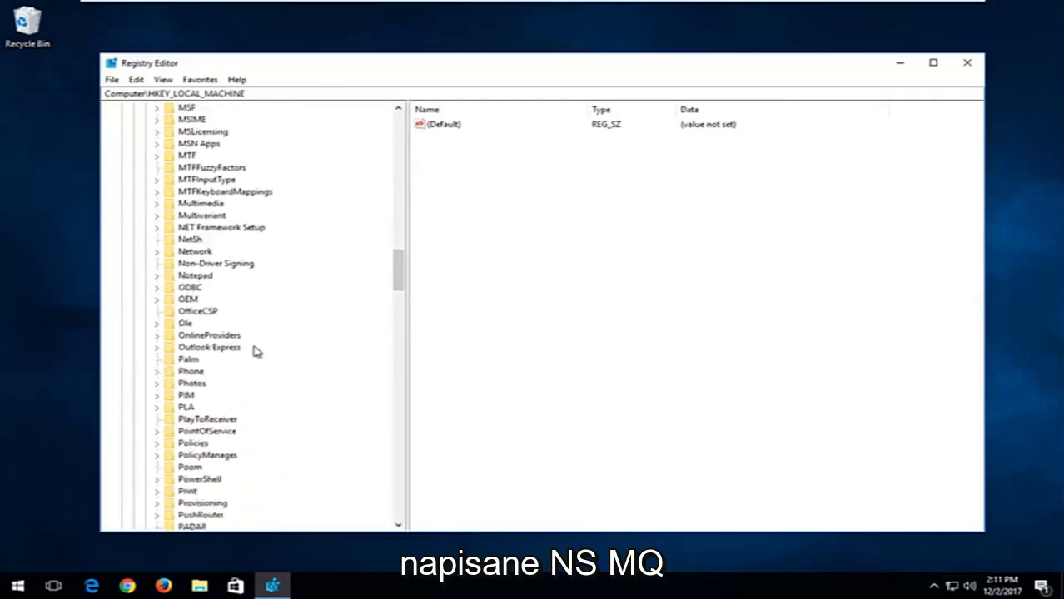
scroll(266, 358, "up", 13)
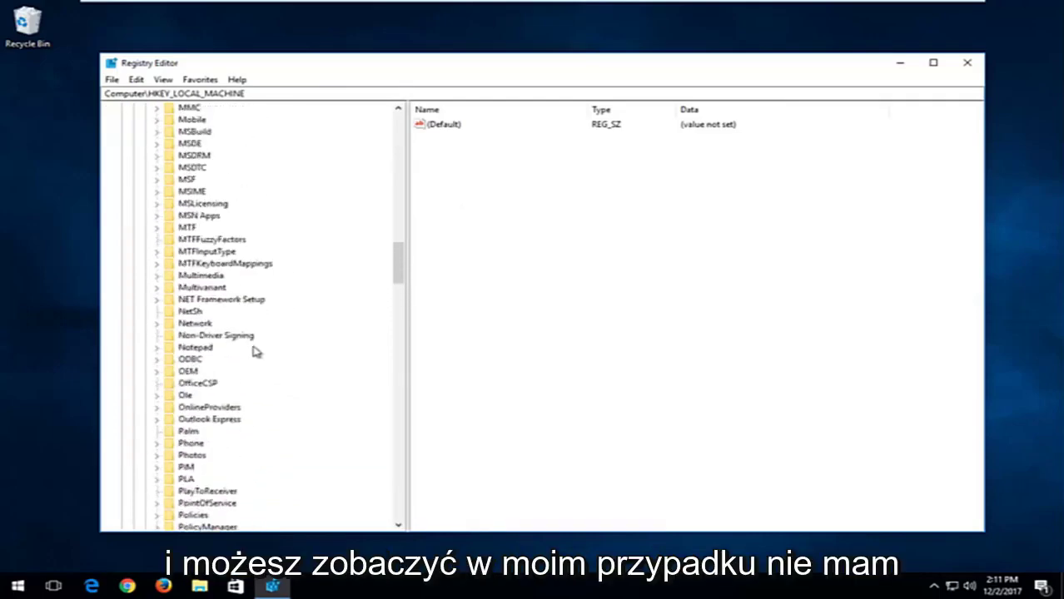
scroll(200, 264, "up", 1)
scroll(200, 265, "up", 1)
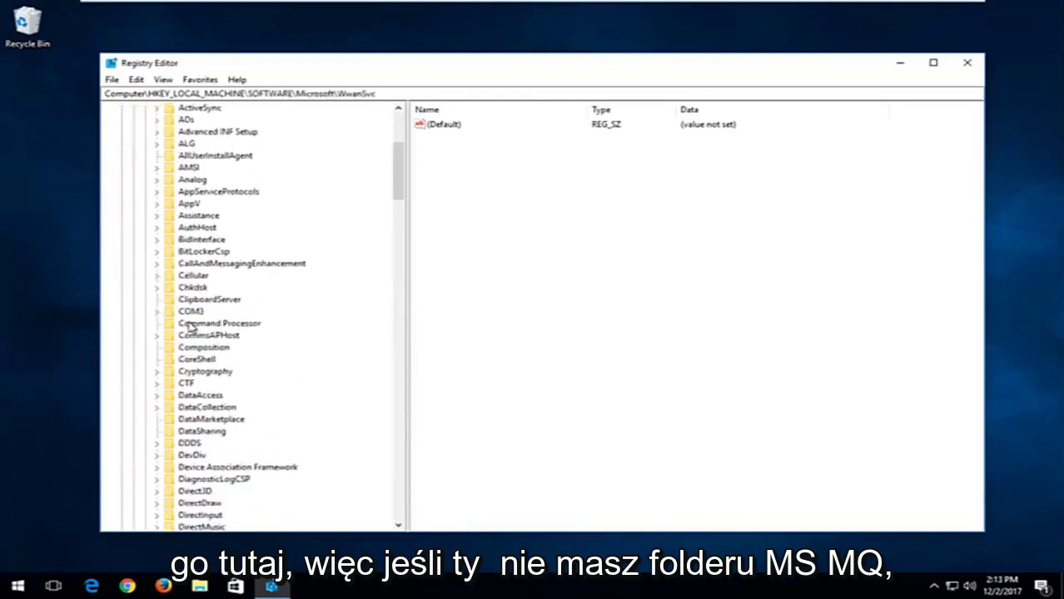
scroll(188, 331, "up", 4)
scroll(188, 330, "down", 1)
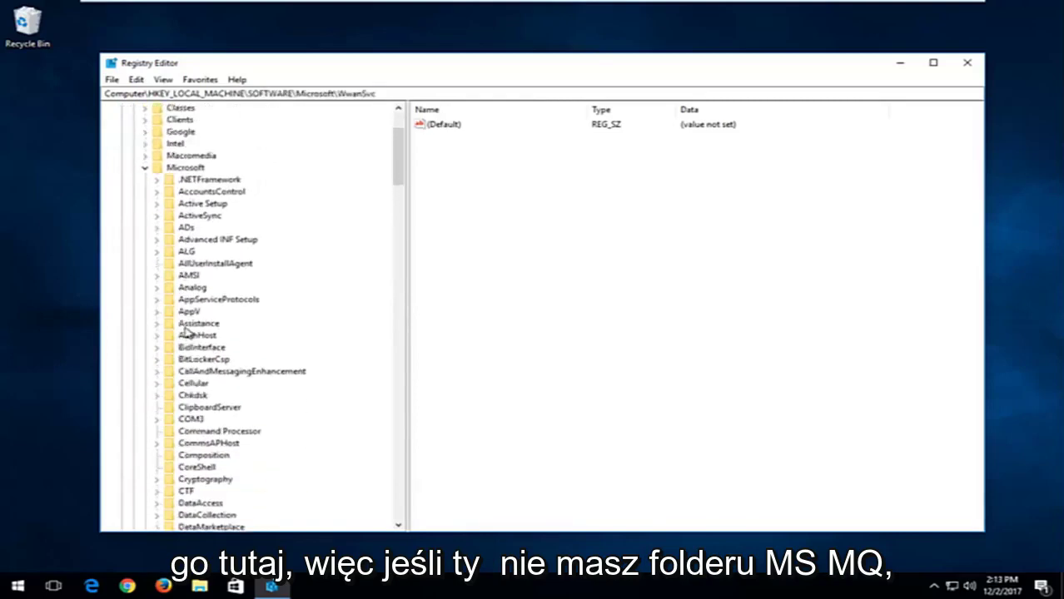
scroll(188, 331, "up", 3)
left_click(184, 277)
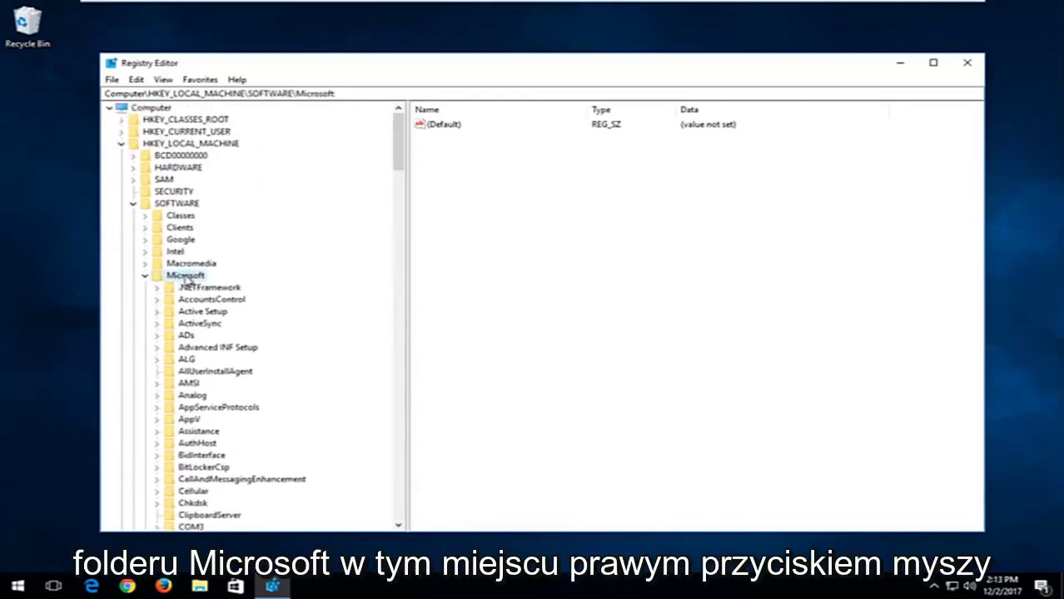
- Create a new subkey under Microsoft and rename New Key #1 to MSMQ
right_click(185, 281)
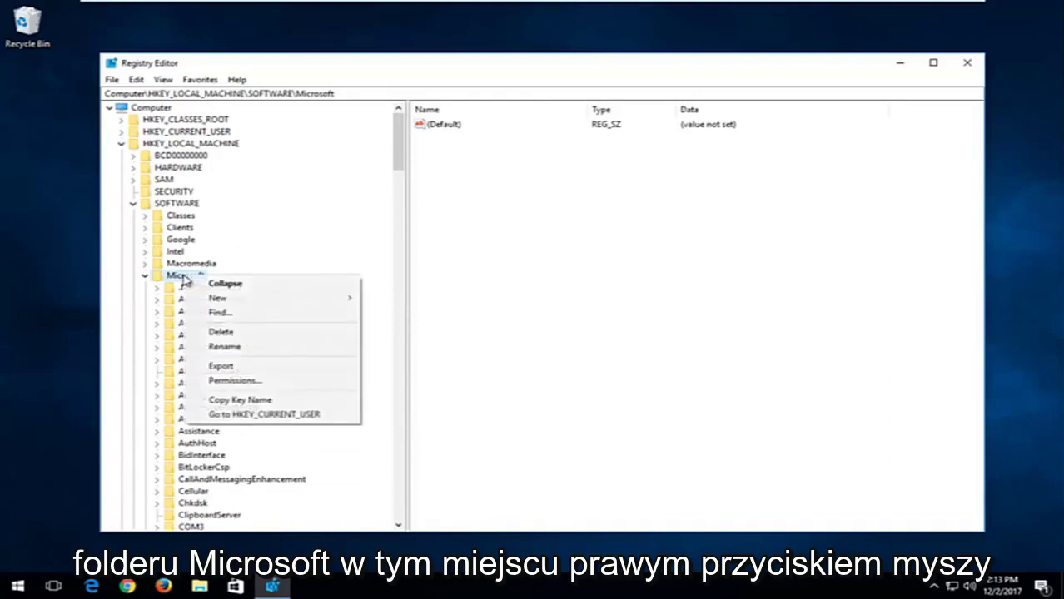
left_click(216, 298)
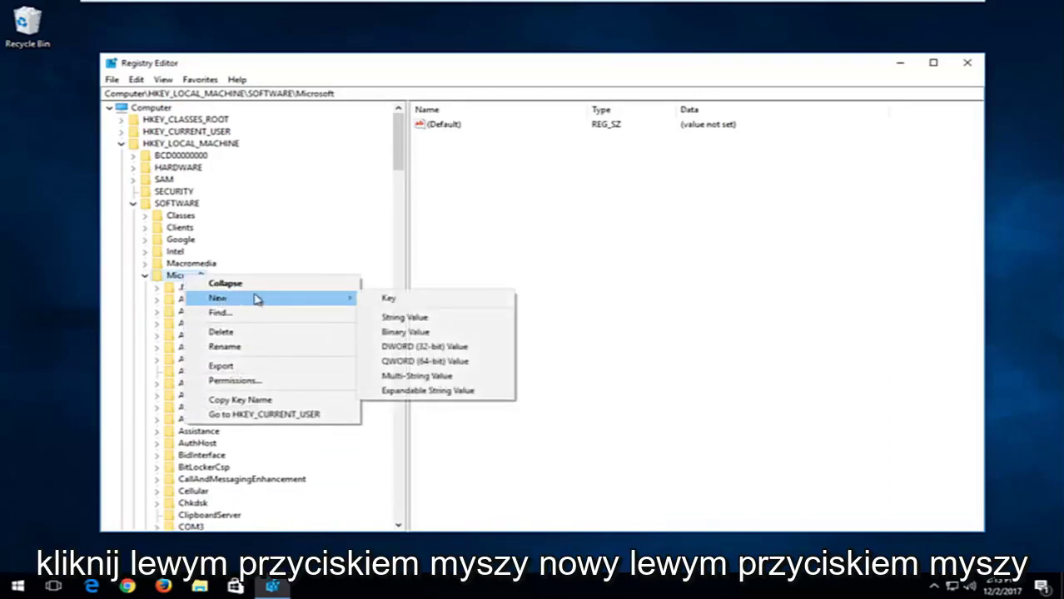
left_click(392, 301)
scroll(273, 349, "down", 2)
scroll(238, 380, "down", 2)
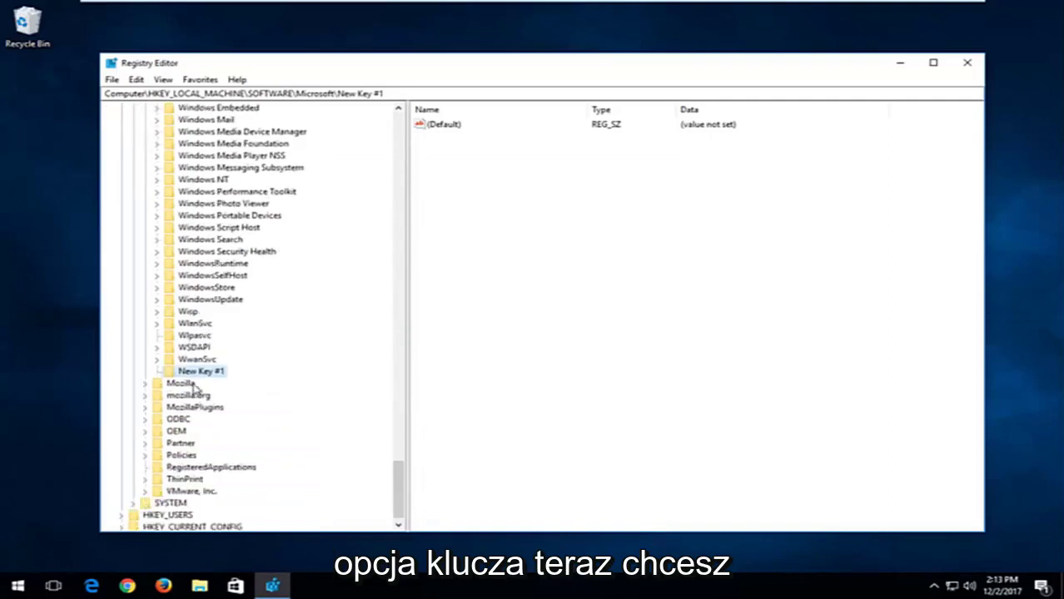
right_click(201, 376)
left_click(235, 446)
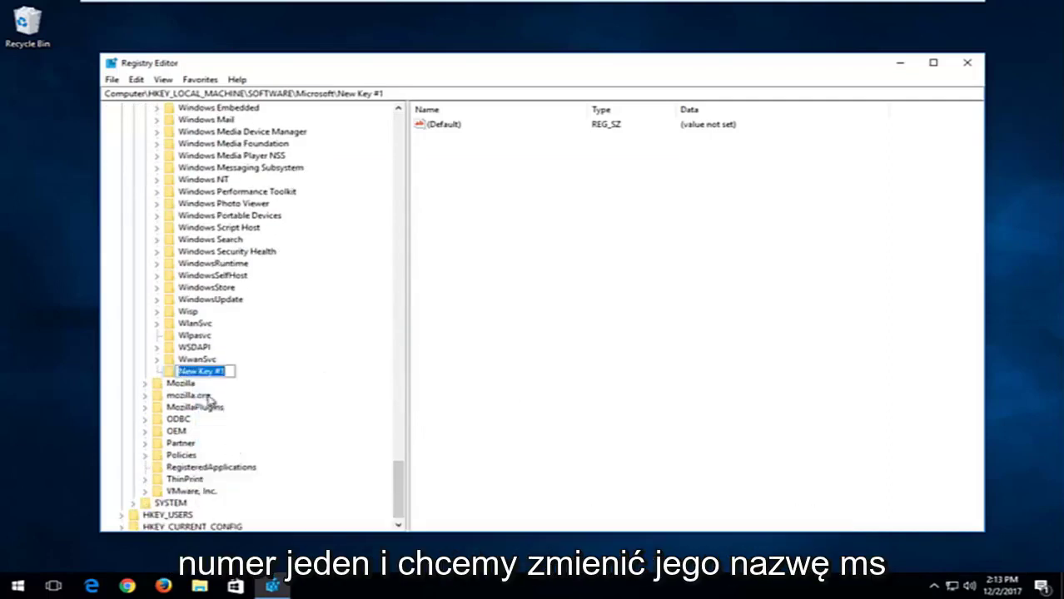
type("MS")
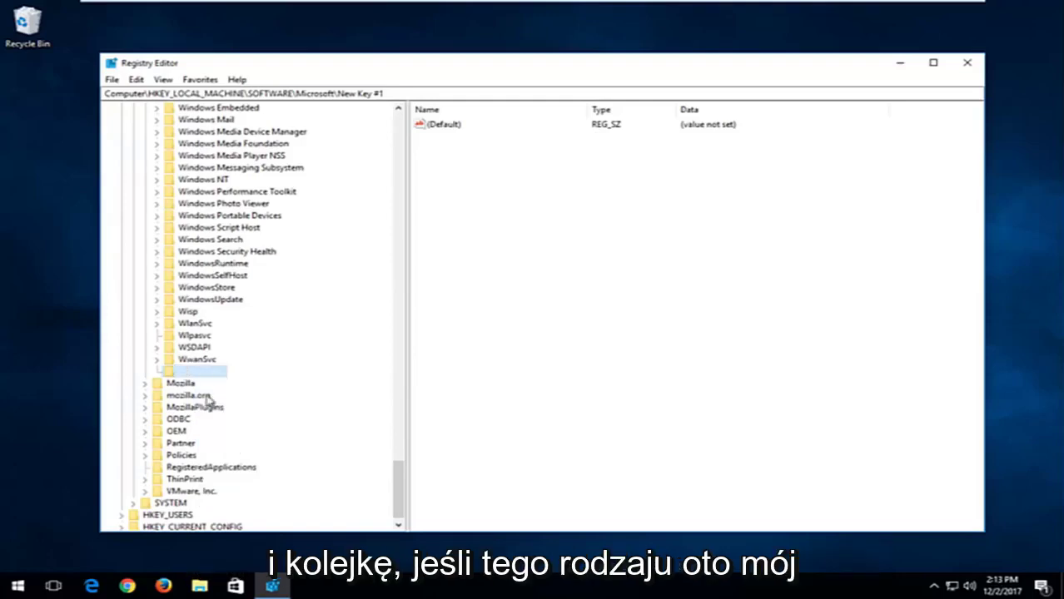
type("MQ")
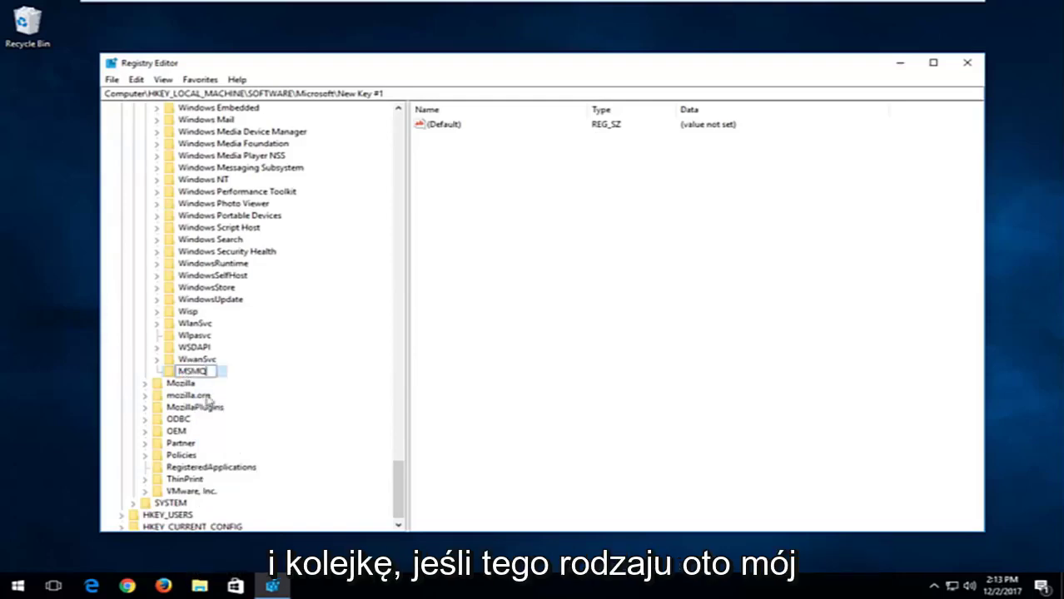
key("Return")
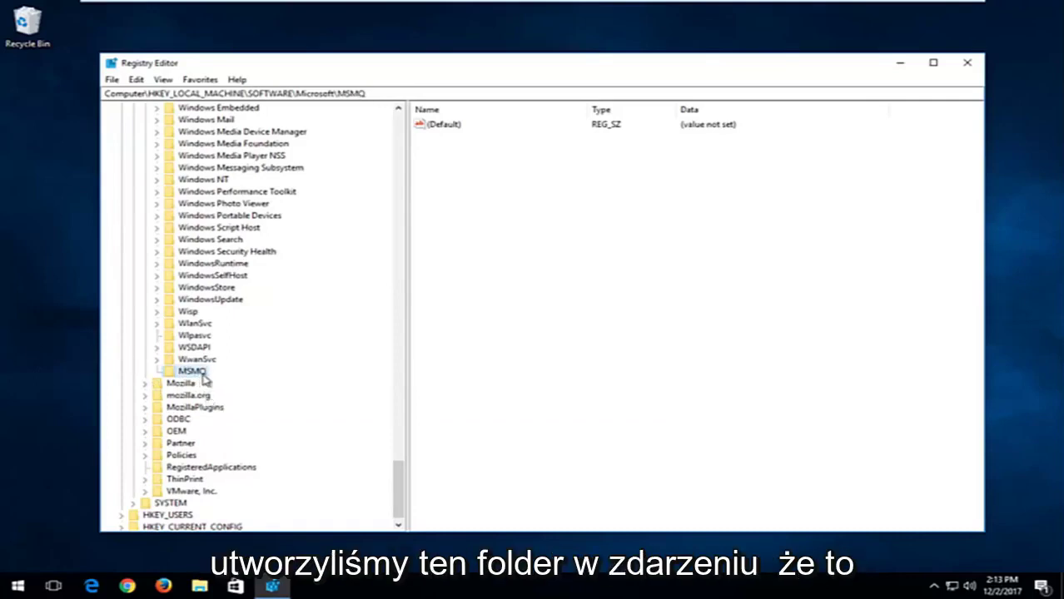
left_click(471, 165)
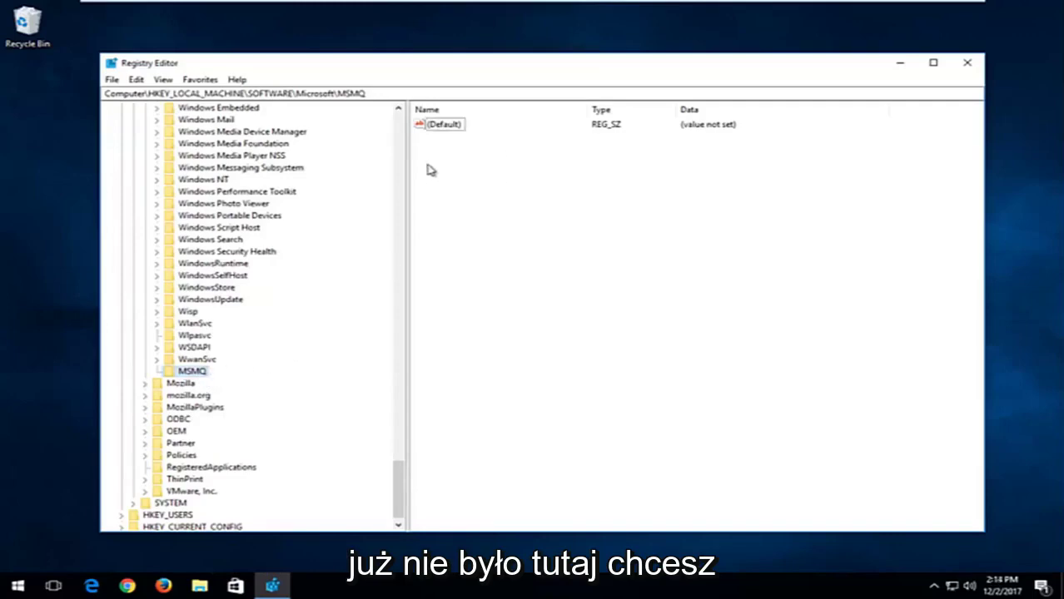
- Add a 32-bit DWORD value named TCPNoDelay to the MSMQ key and set its data to 1
right_click(494, 179)
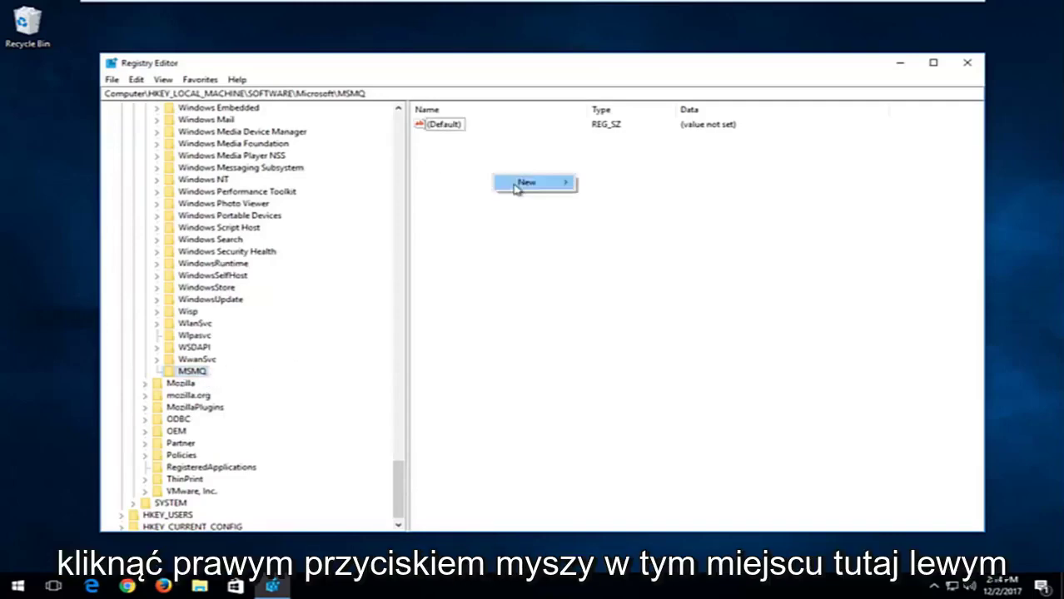
mouse_move(521, 184)
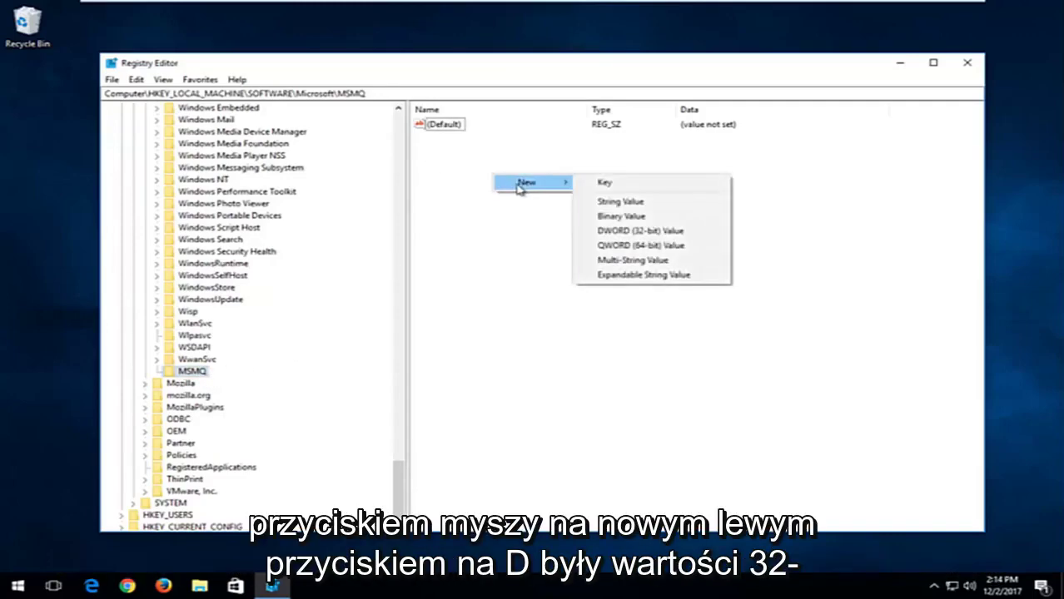
left_click(610, 237)
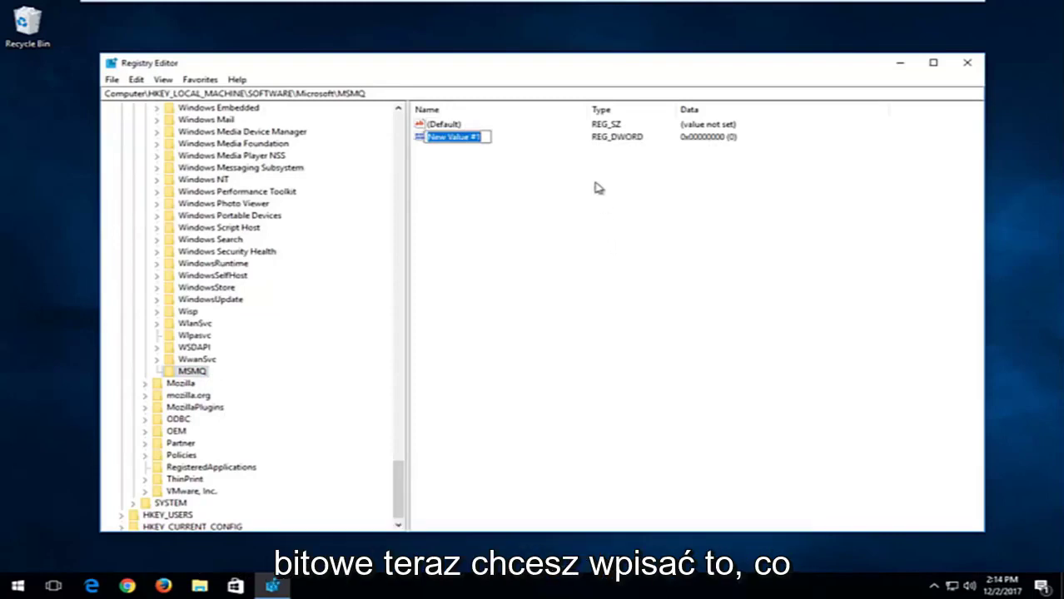
type("TCP")
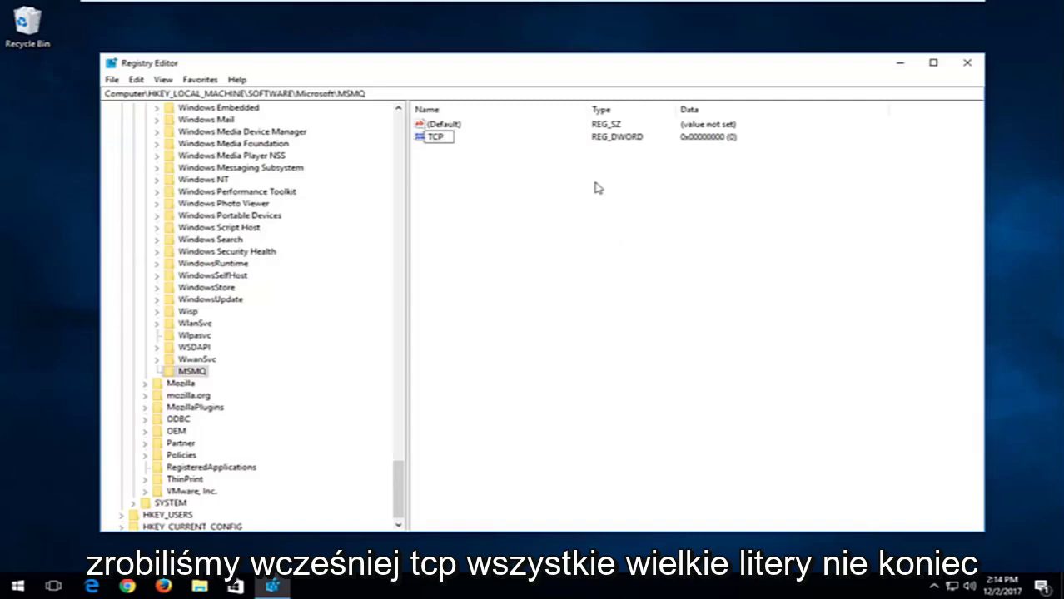
type("NoDelay")
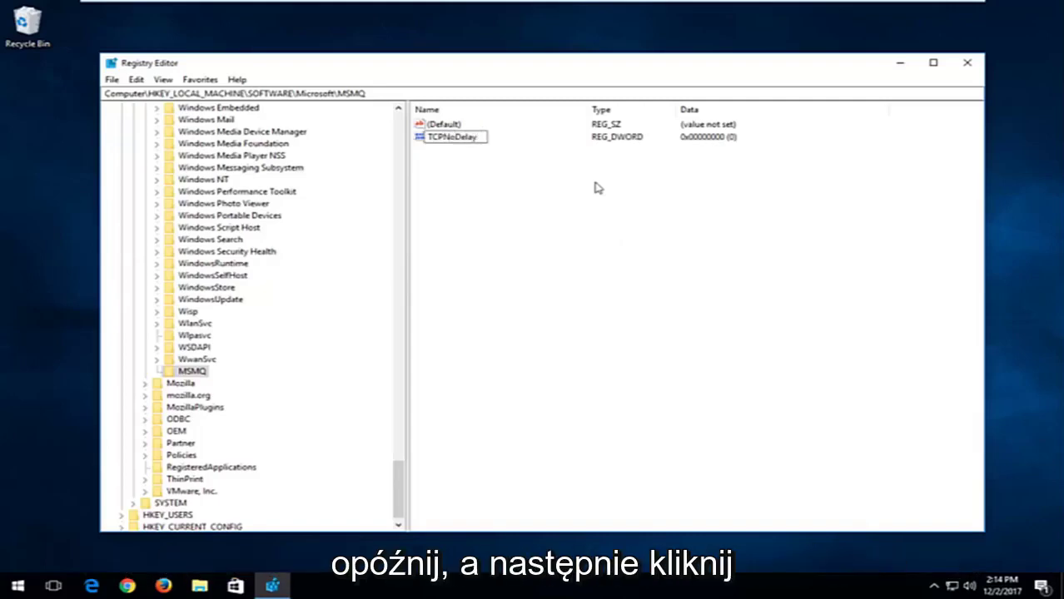
key("Return")
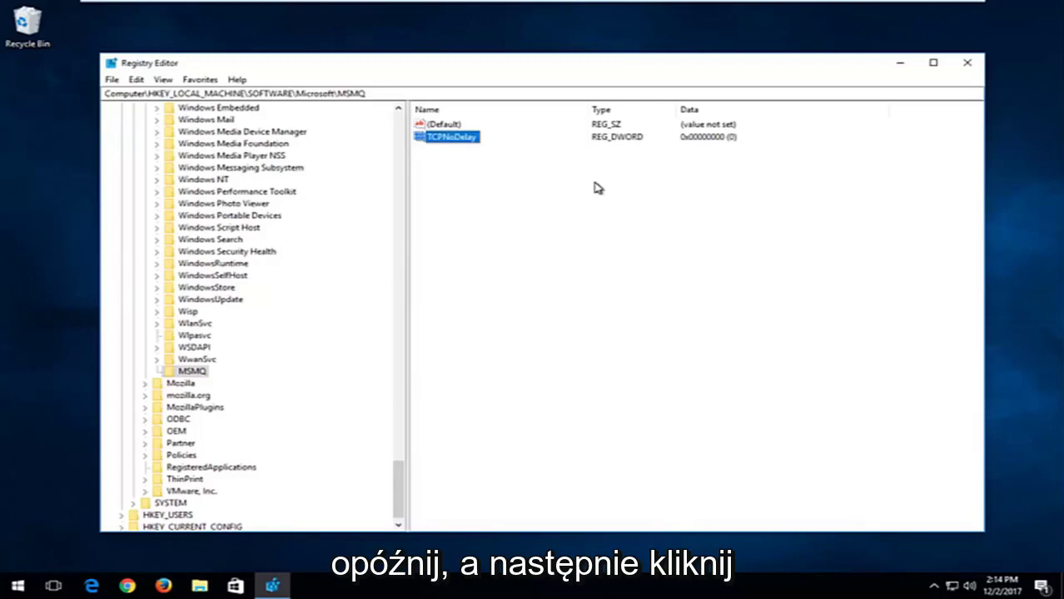
double_click(450, 139)
left_click(202, 191)
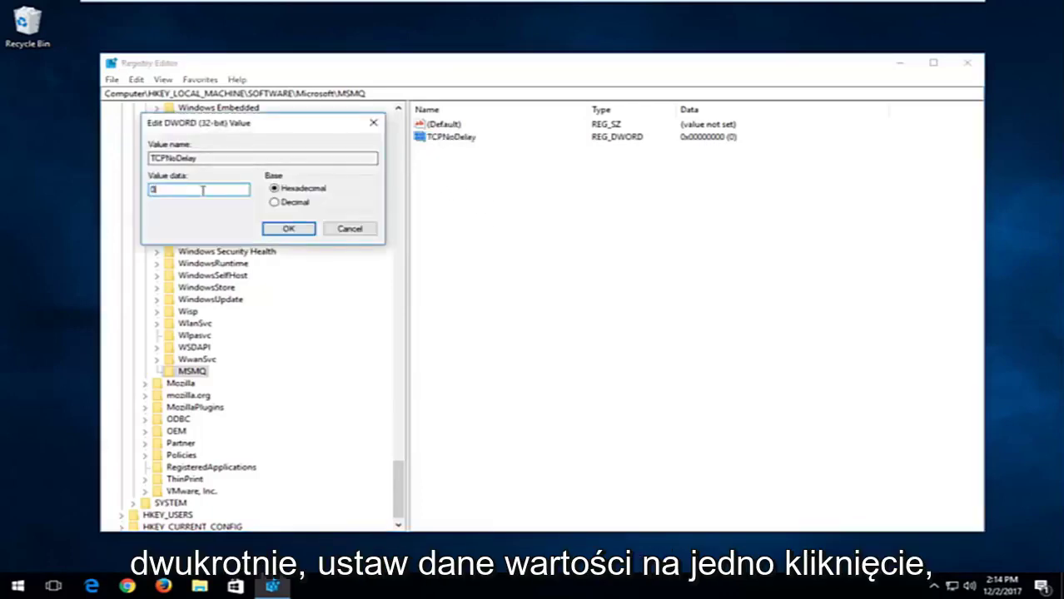
type("1")
left_click(288, 229)
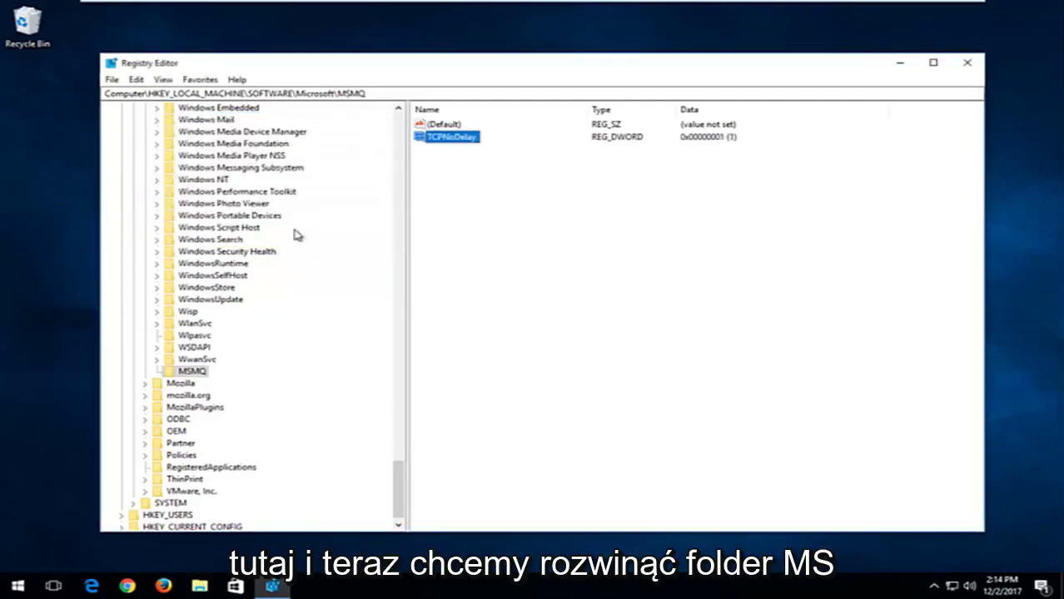
left_click(190, 371)
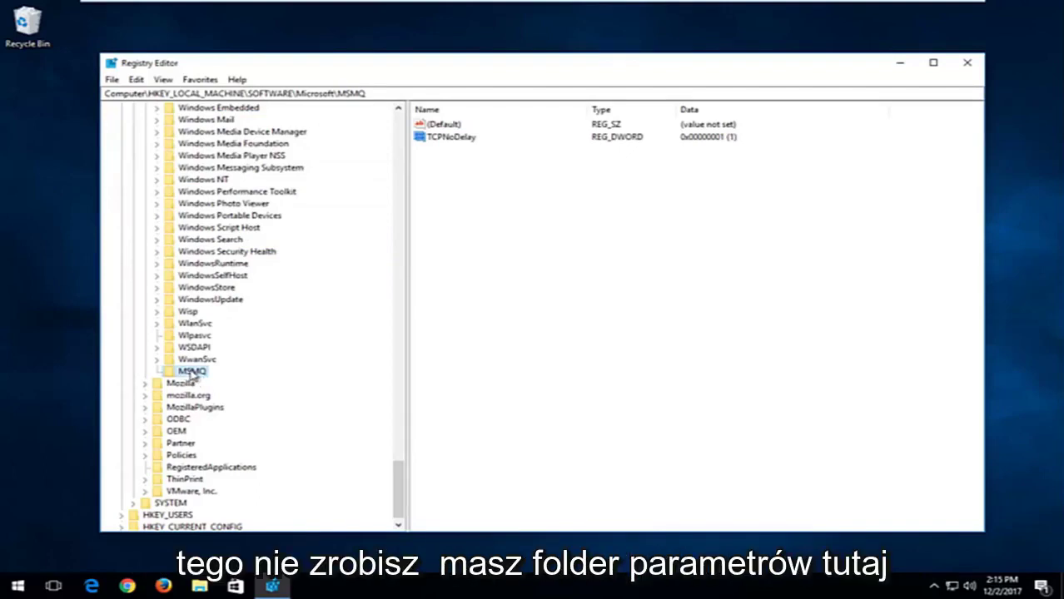
- Create a new subkey named Parameters directly beneath the MSMQ key
right_click(188, 373)
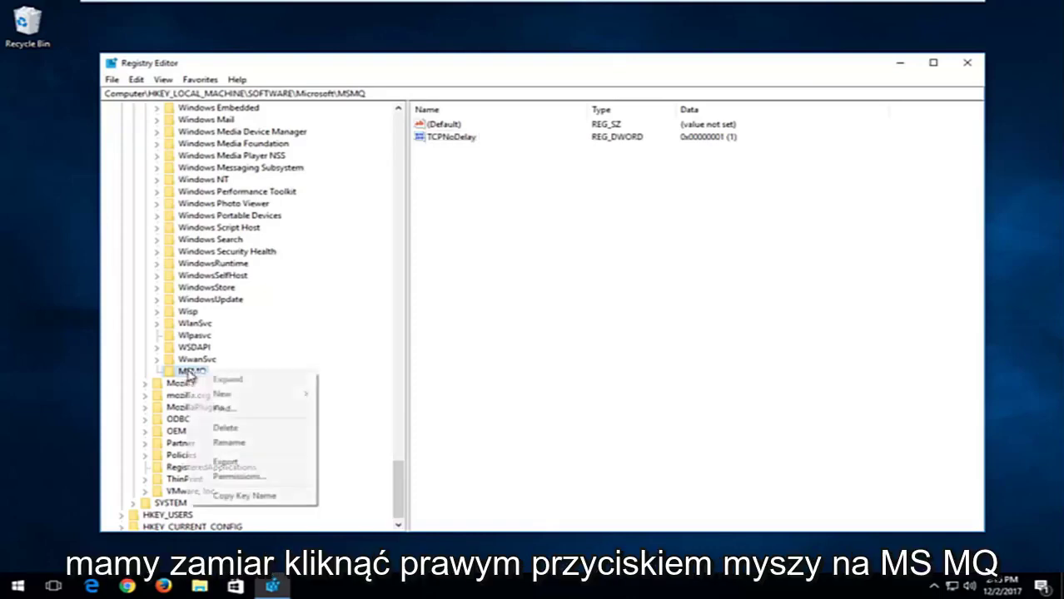
left_click(233, 394)
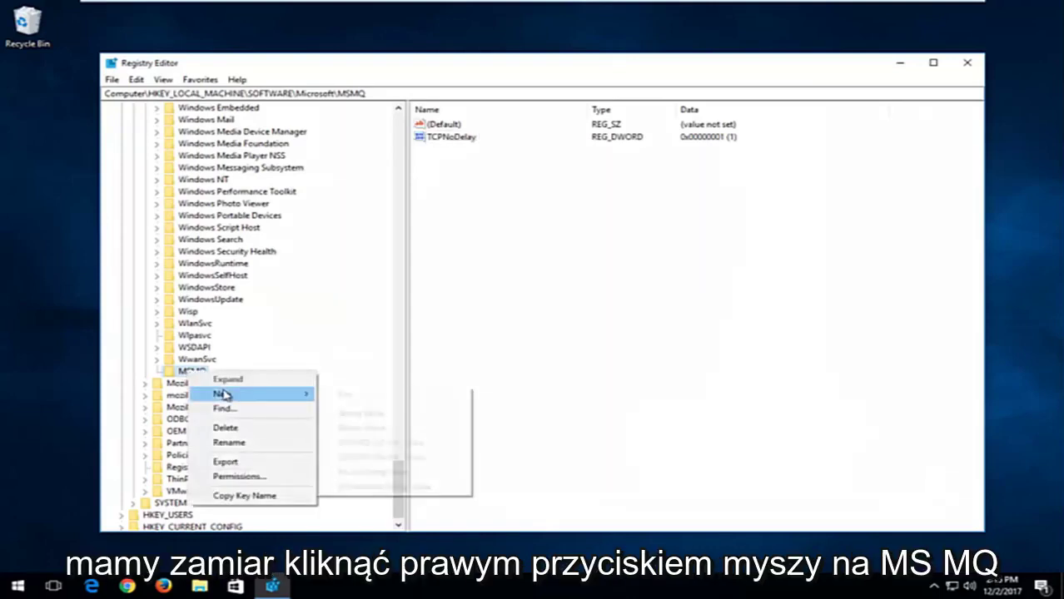
left_click(344, 395)
type("Parameters")
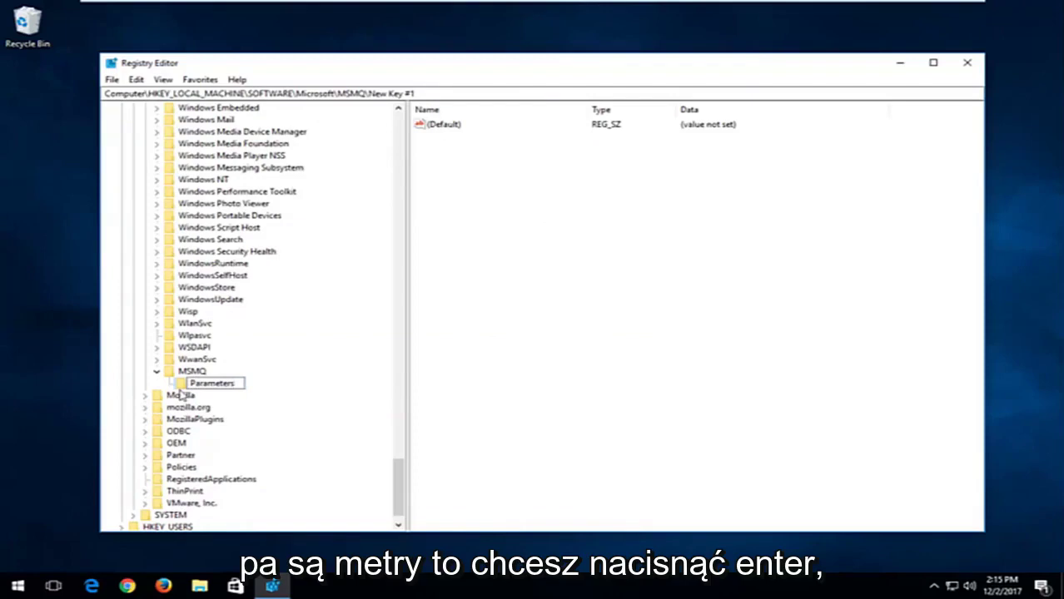
key("Return")
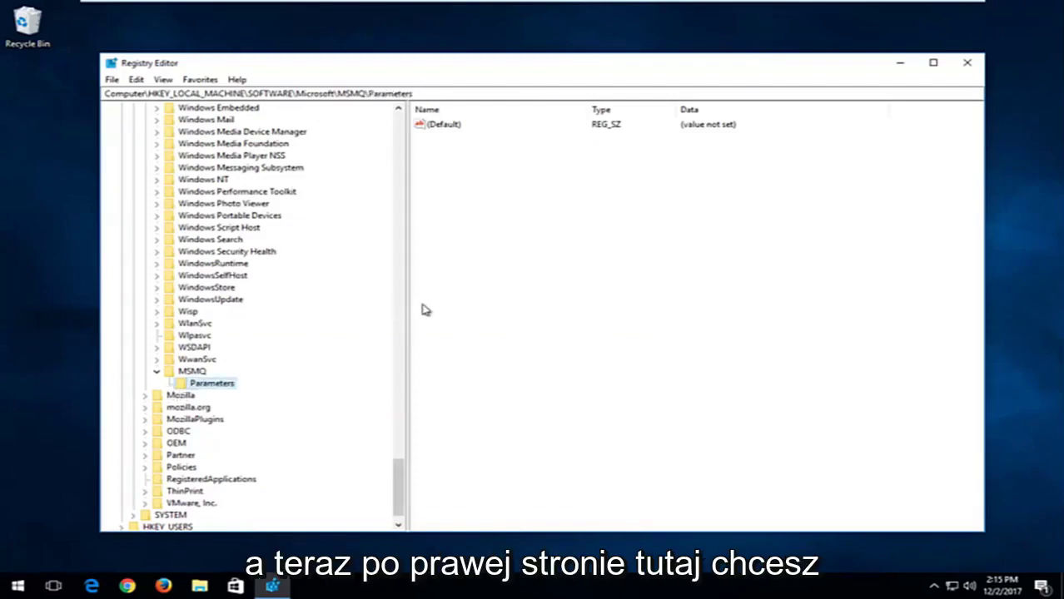
- Add a 32-bit DWORD value named TCPNoDelay to the Parameters key
right_click(442, 153)
mouse_move(487, 157)
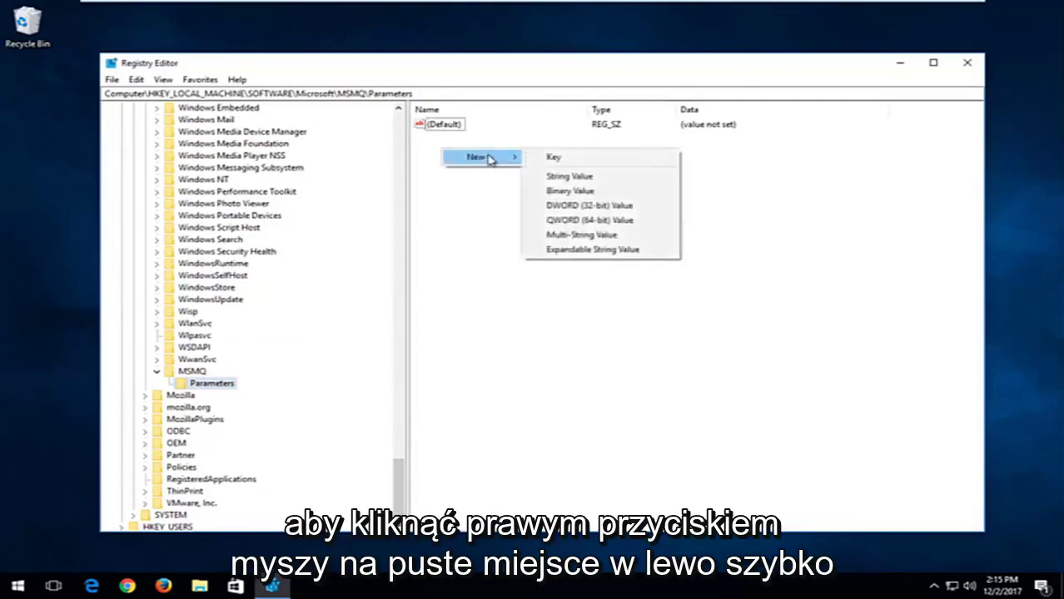
left_click(566, 206)
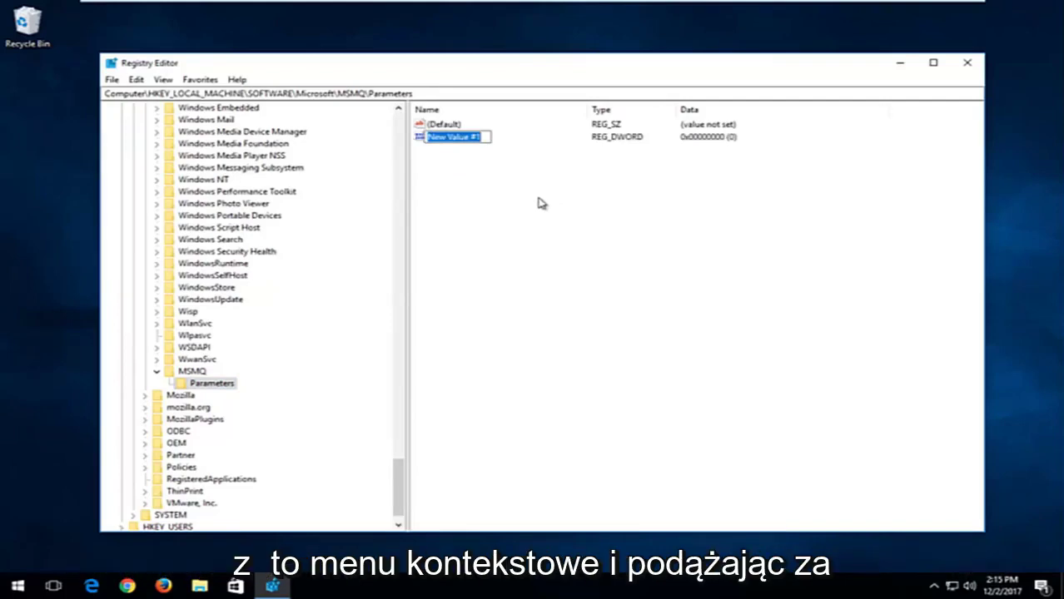
type("T")
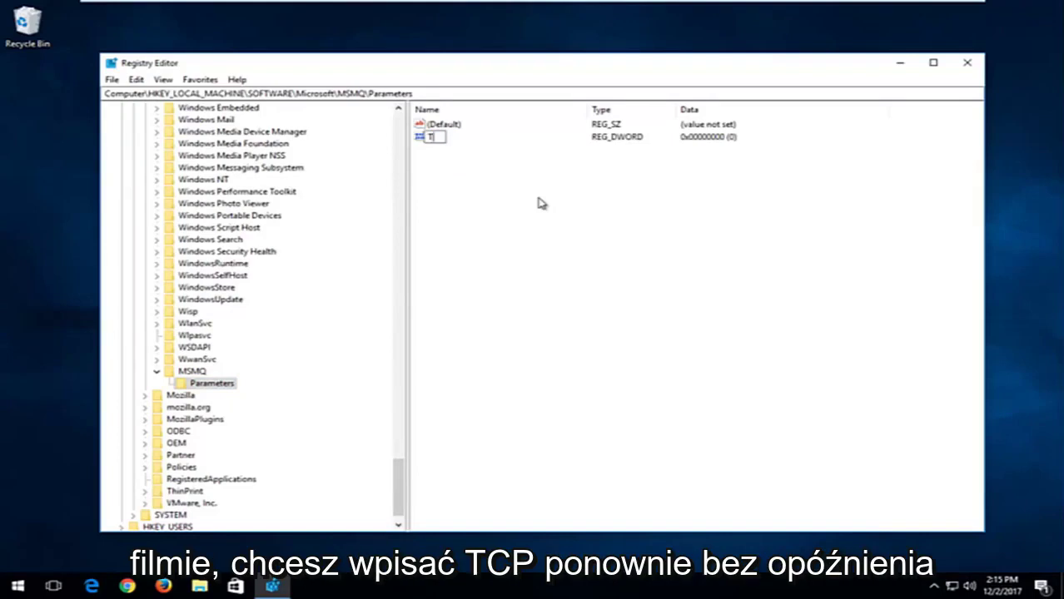
type("CPNoDelay")
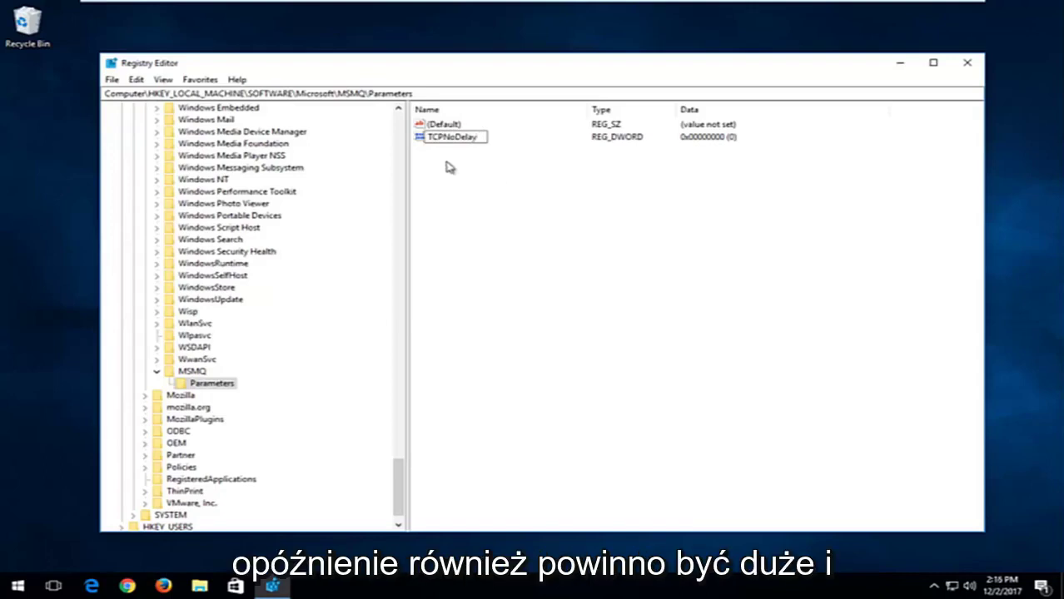
key("Return")
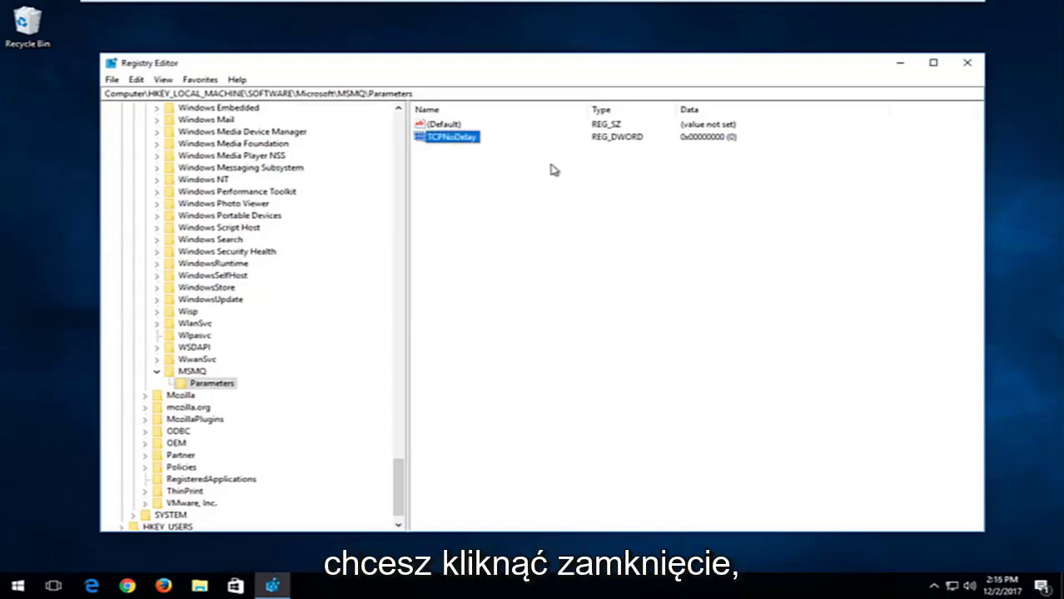
- Set the Parameters TCPNoDelay data to 1, then collapse the MSMQ key
right_click(450, 142)
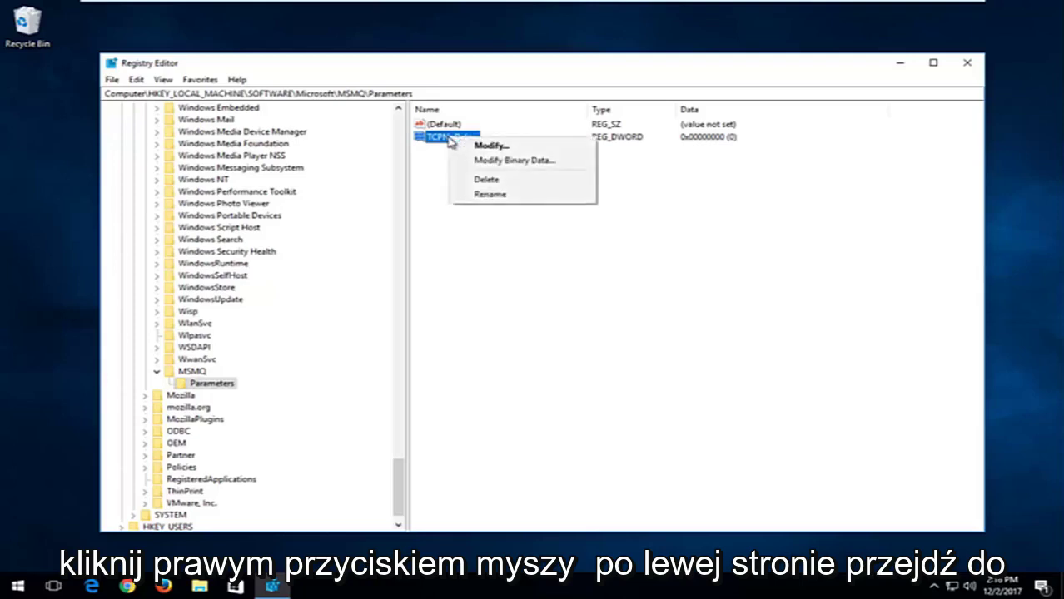
left_click(482, 147)
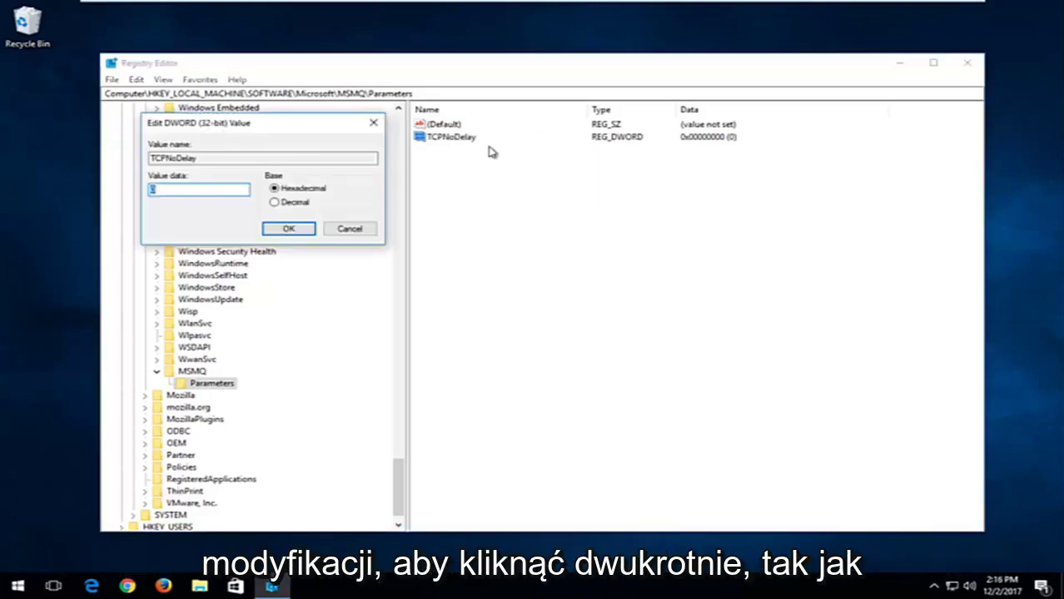
left_click_drag(239, 126, 553, 159)
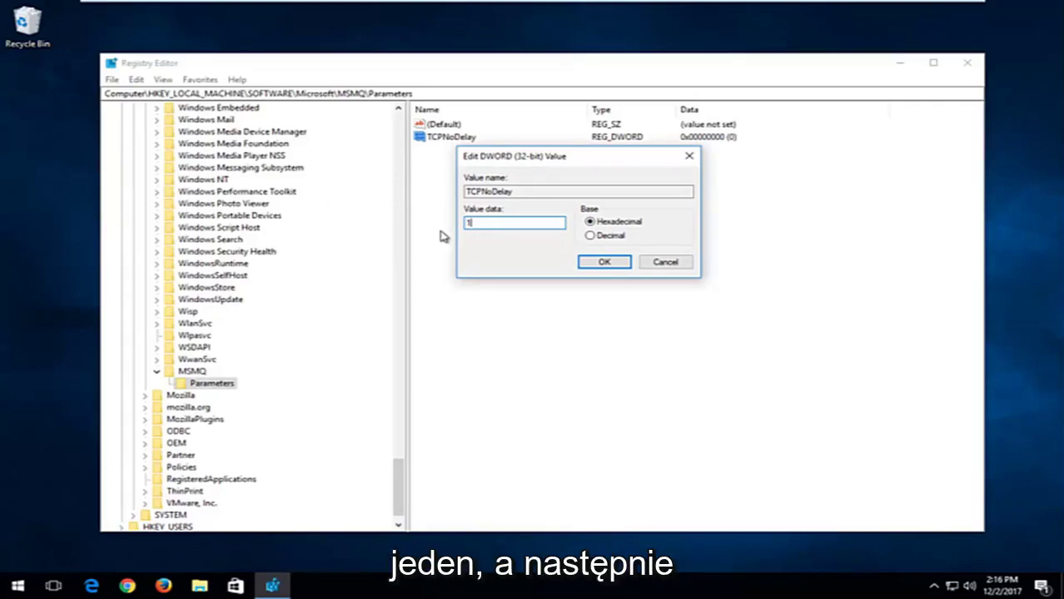
left_click(597, 265)
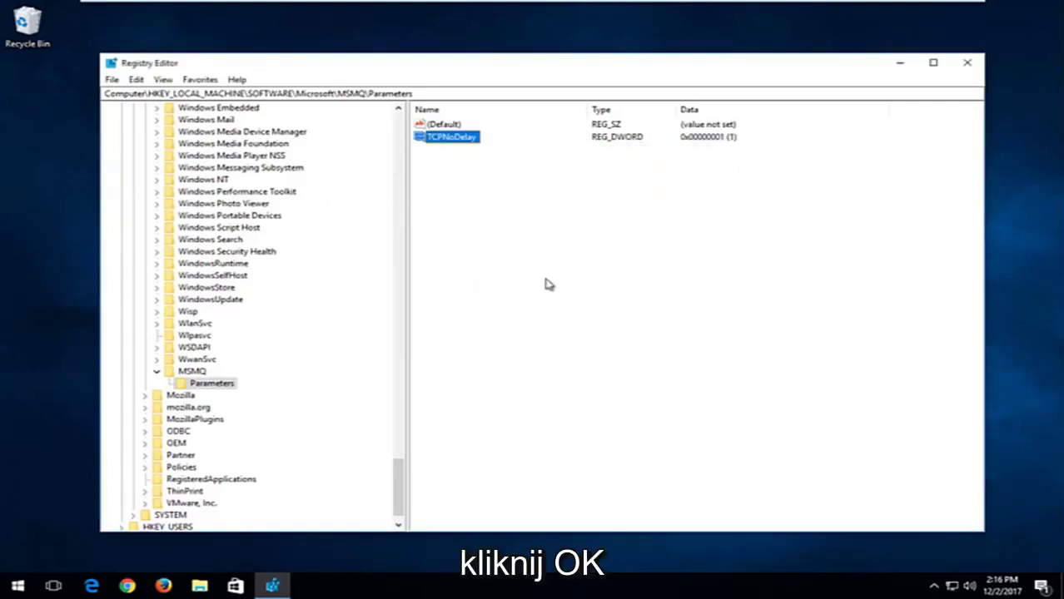
left_click(157, 371)
left_click_drag(394, 473, 400, 120)
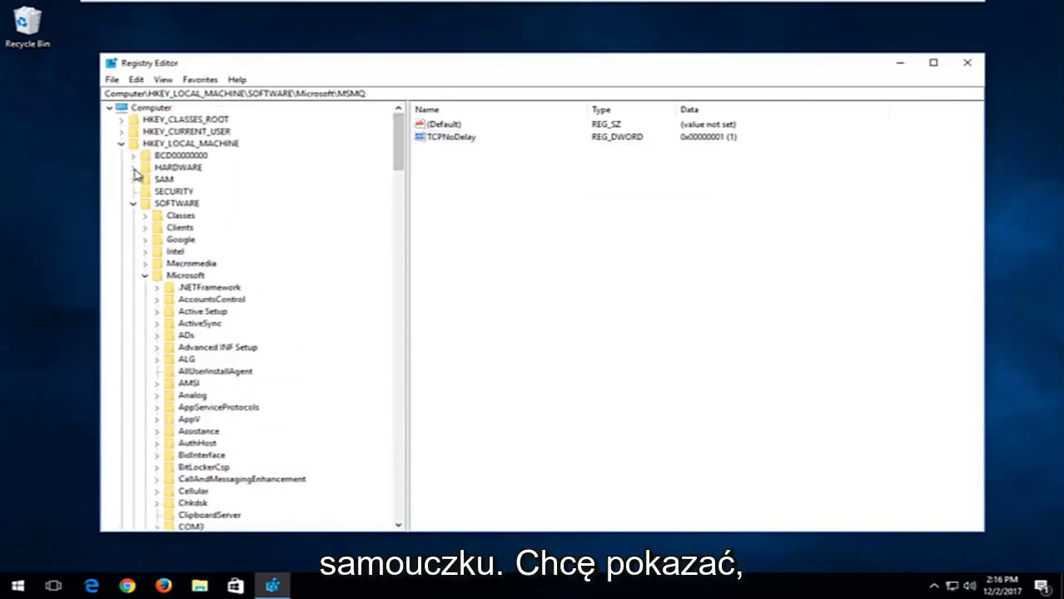
- Collapse the tree to HKEY_LOCAL_MACHINE and export that branch to the Desktop as backup.reg
left_click(145, 276)
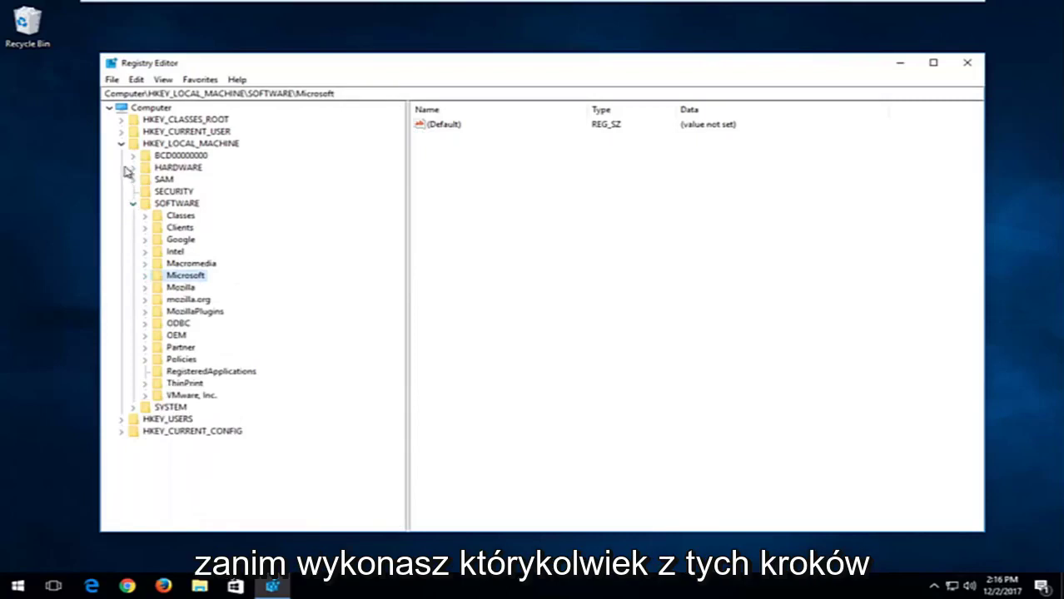
left_click(133, 203)
left_click(121, 144)
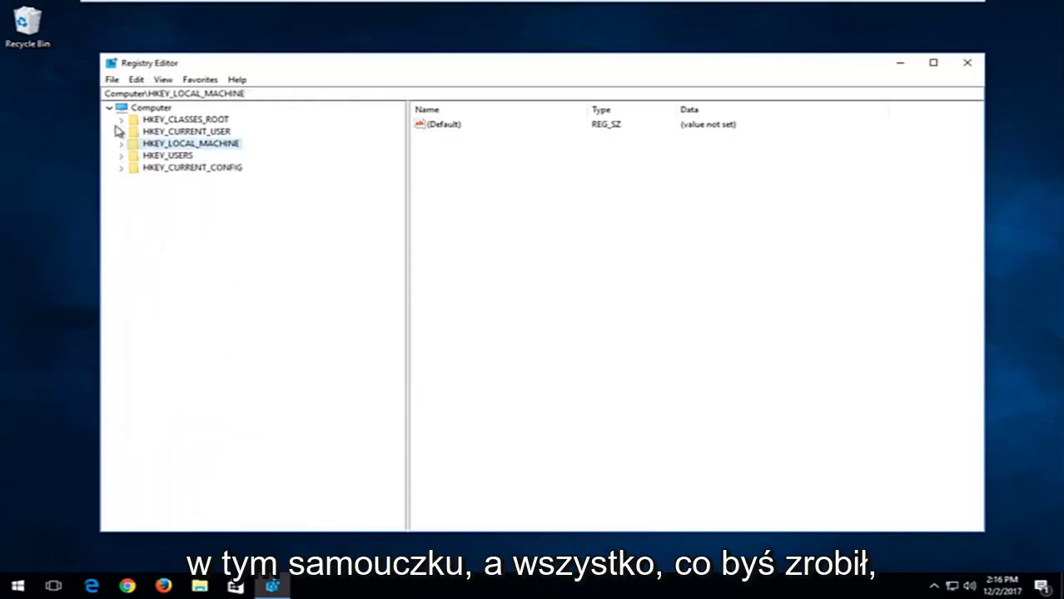
left_click(111, 80)
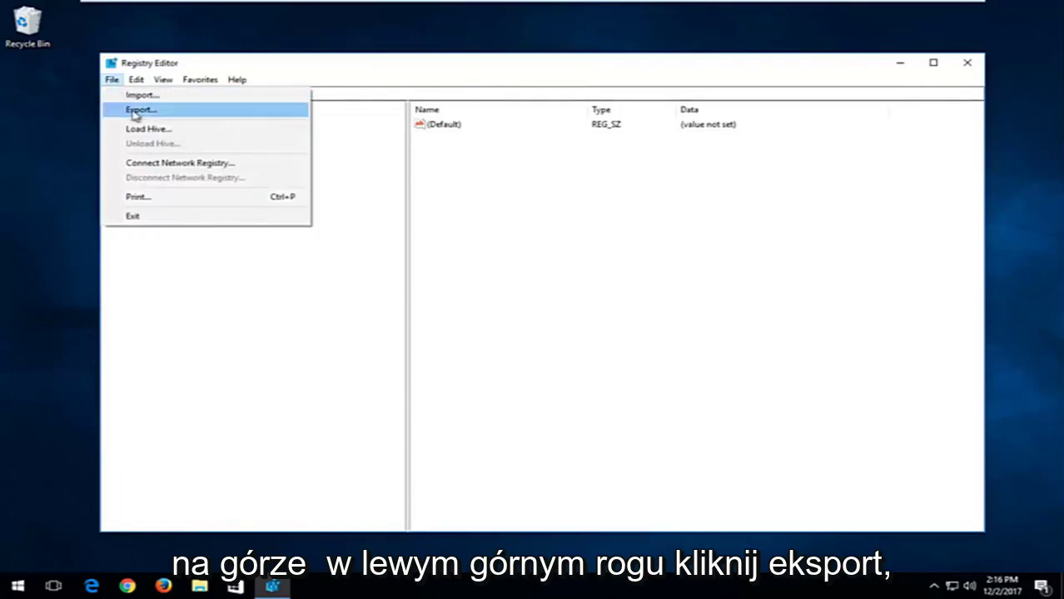
left_click(135, 109)
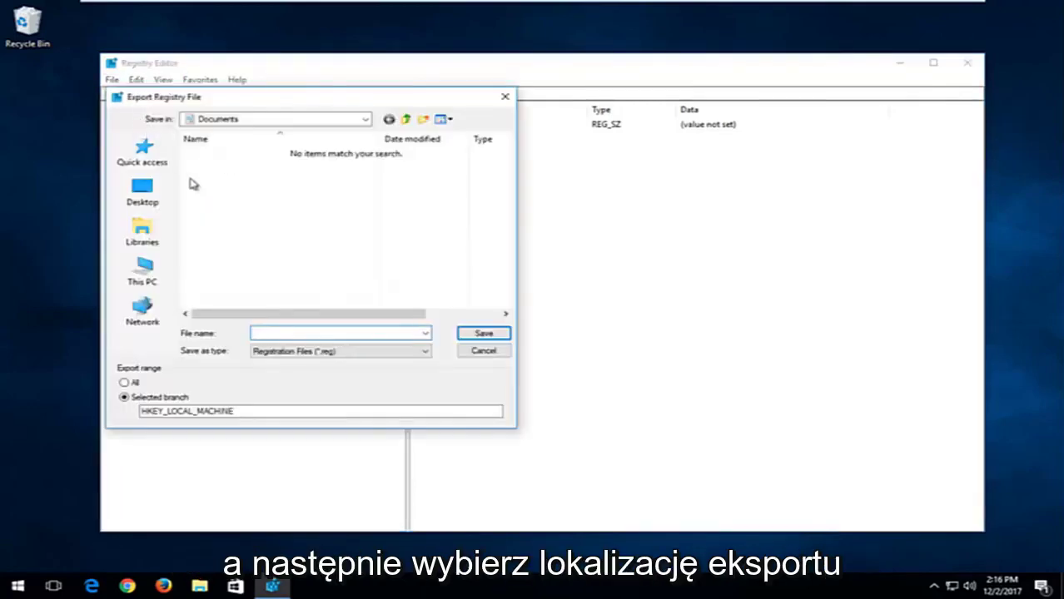
left_click(141, 196)
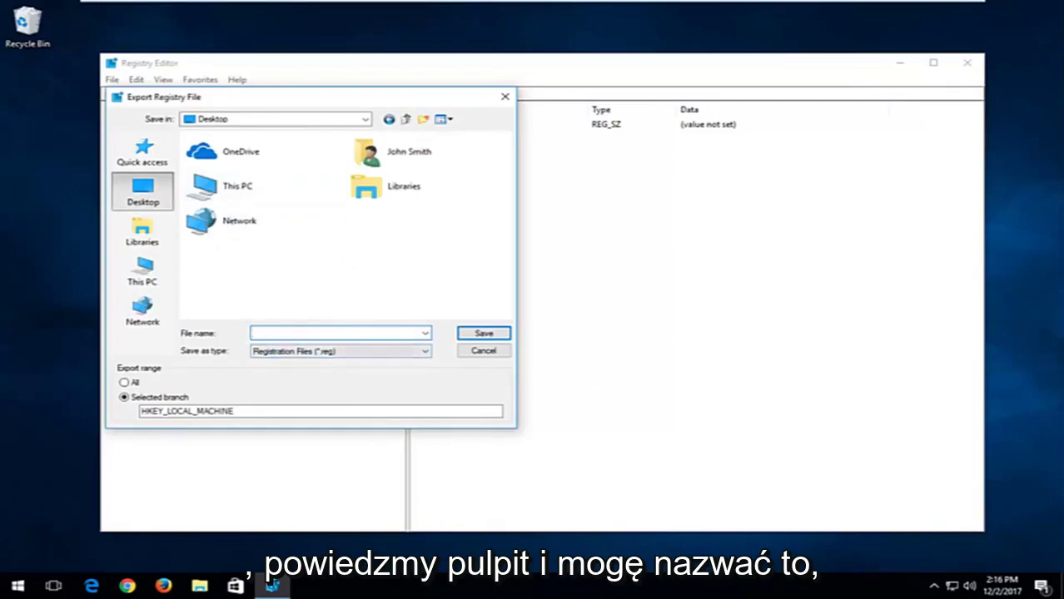
type("backup")
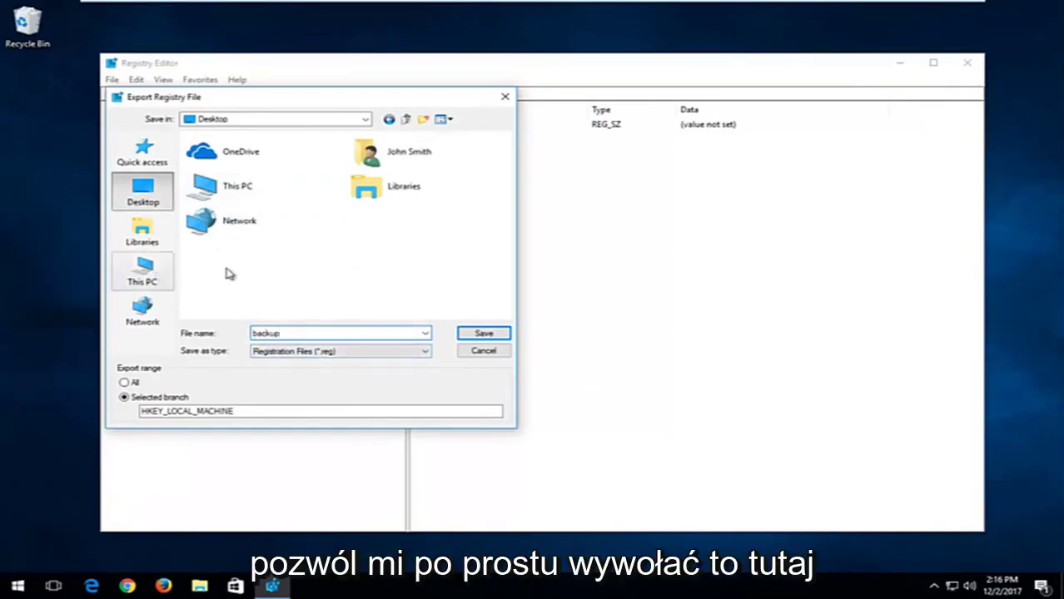
left_click(497, 334)
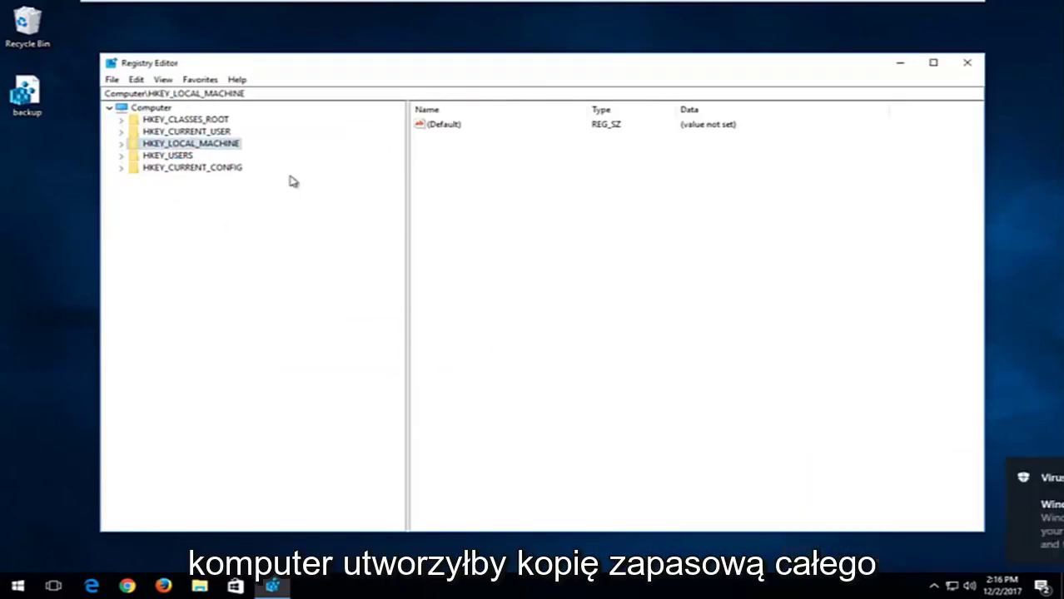
- Export the whole registry from Computer, with export range All, to the Desktop as 'backup.registry'
left_click(139, 109)
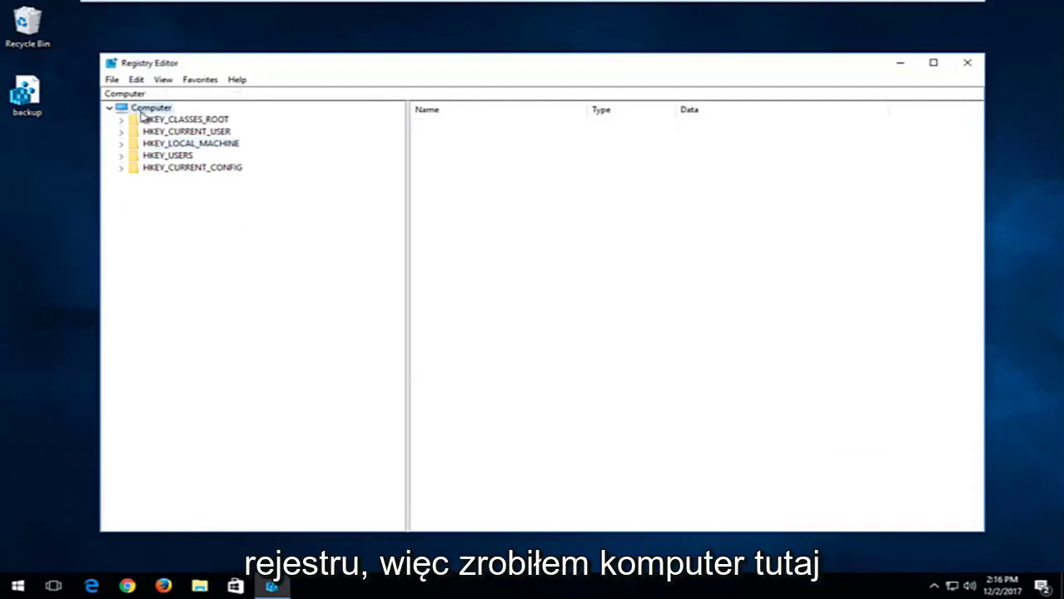
left_click(111, 79)
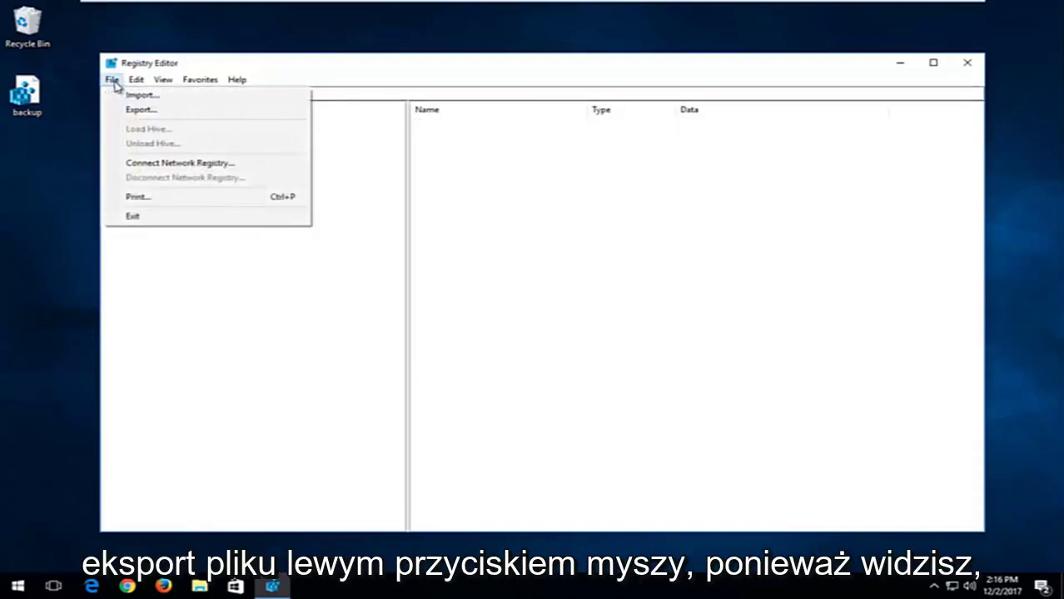
left_click(134, 110)
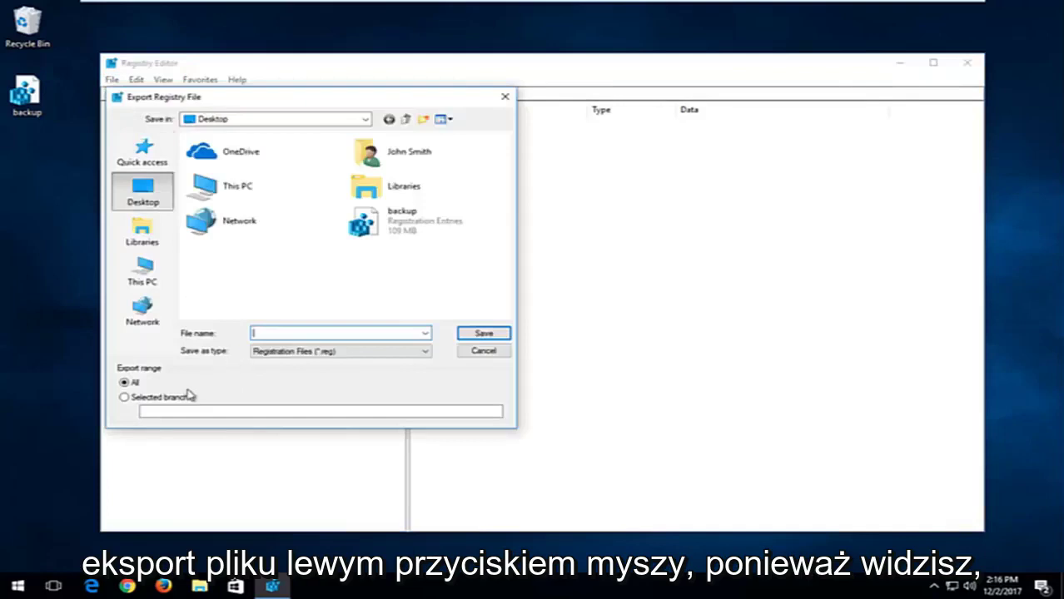
left_click(139, 411)
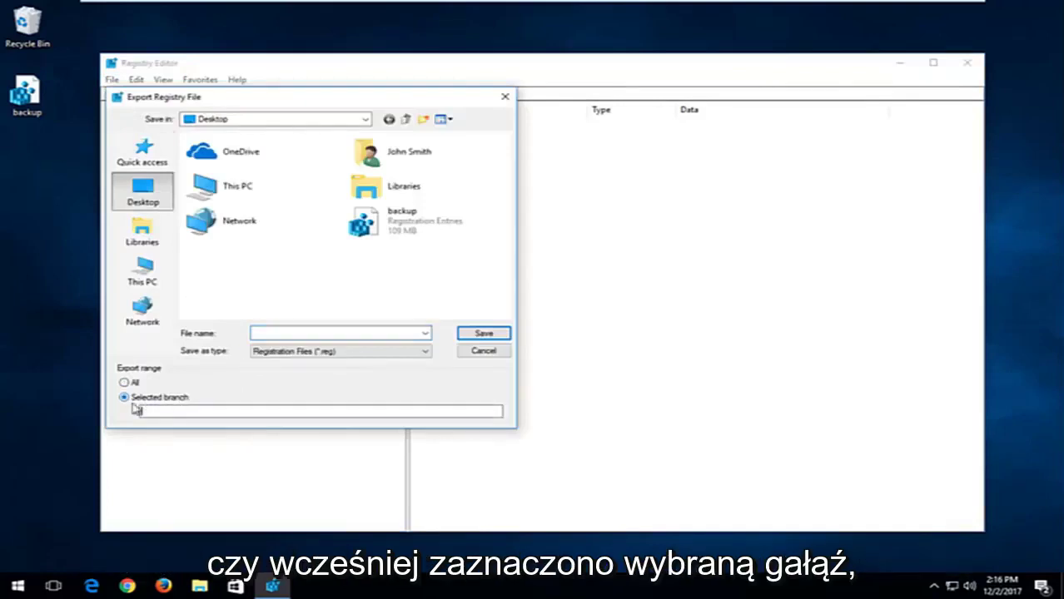
left_click(125, 382)
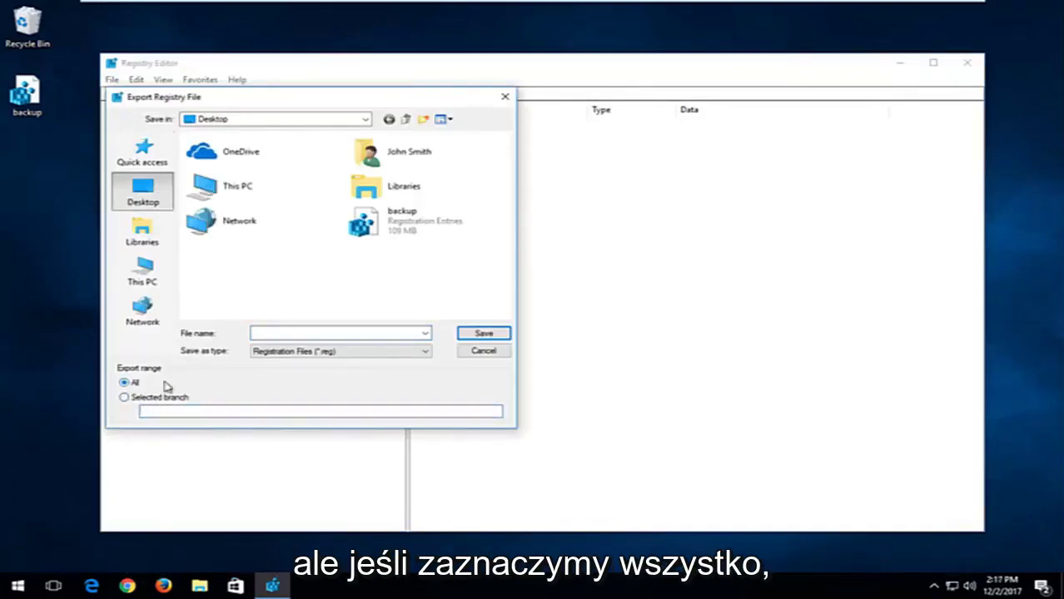
left_click(291, 333)
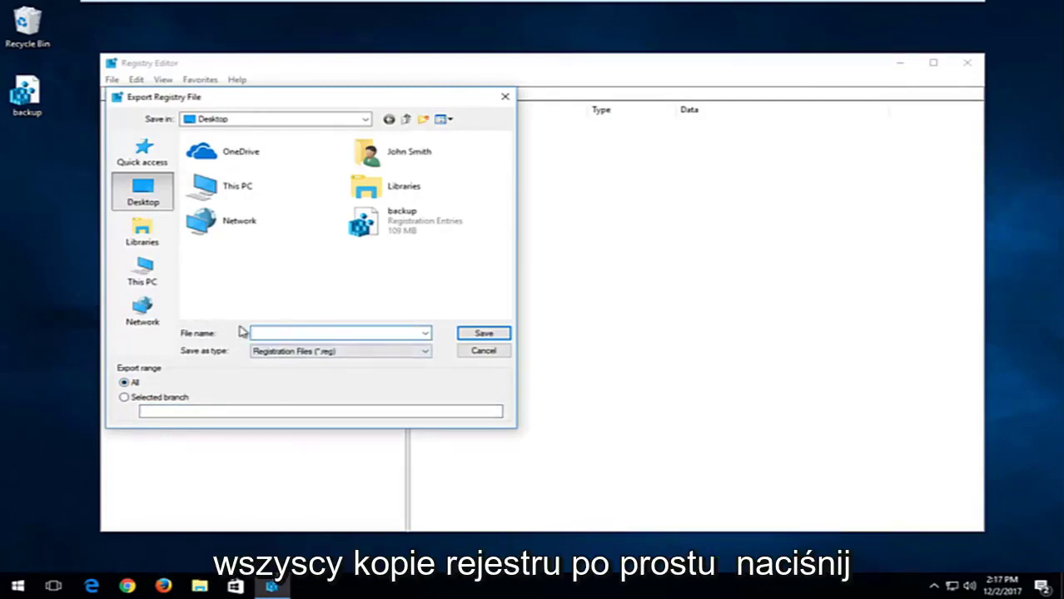
type("backup.registr")
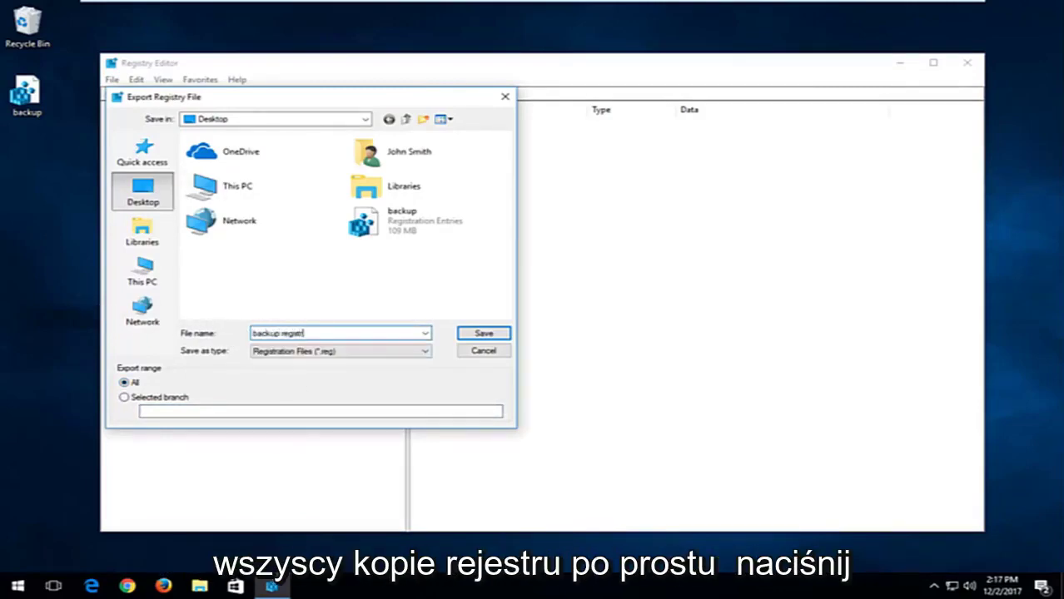
type("y")
key("Return")
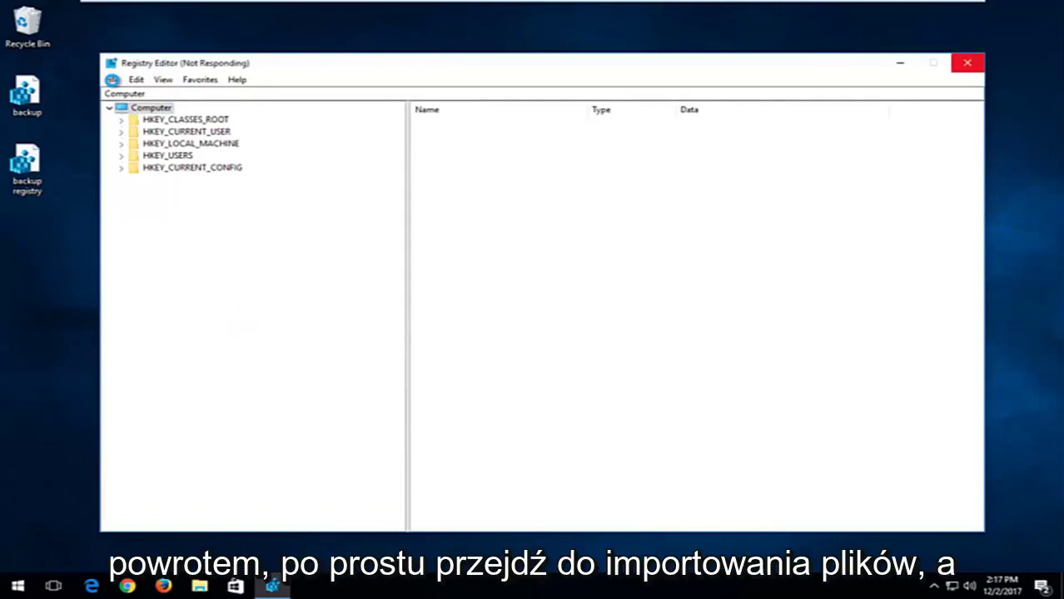
- Start a registry import and select the backup file on the Desktop
left_click(115, 79)
left_click(135, 95)
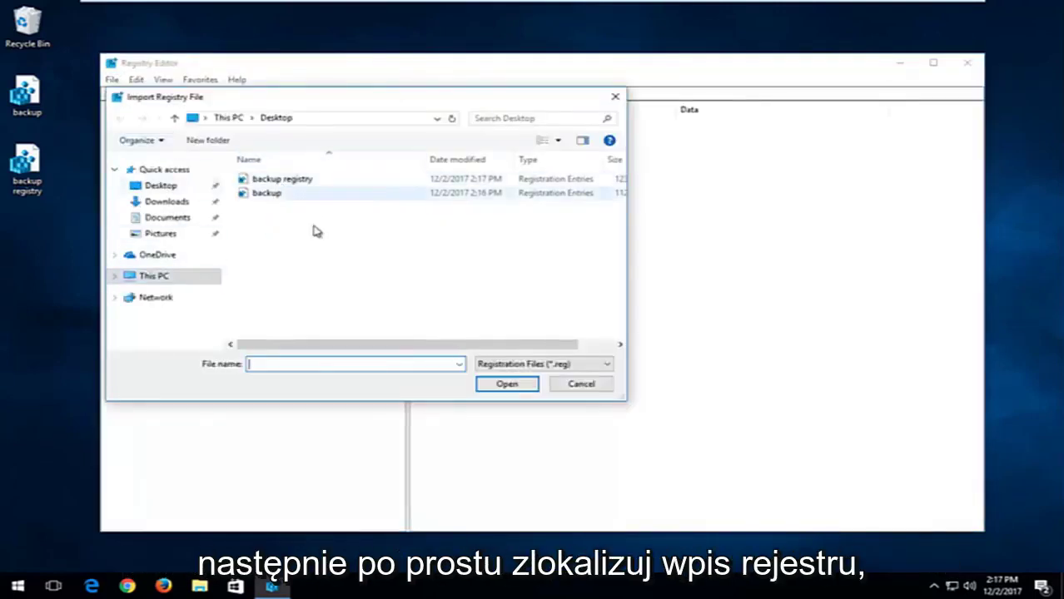
left_click(258, 193)
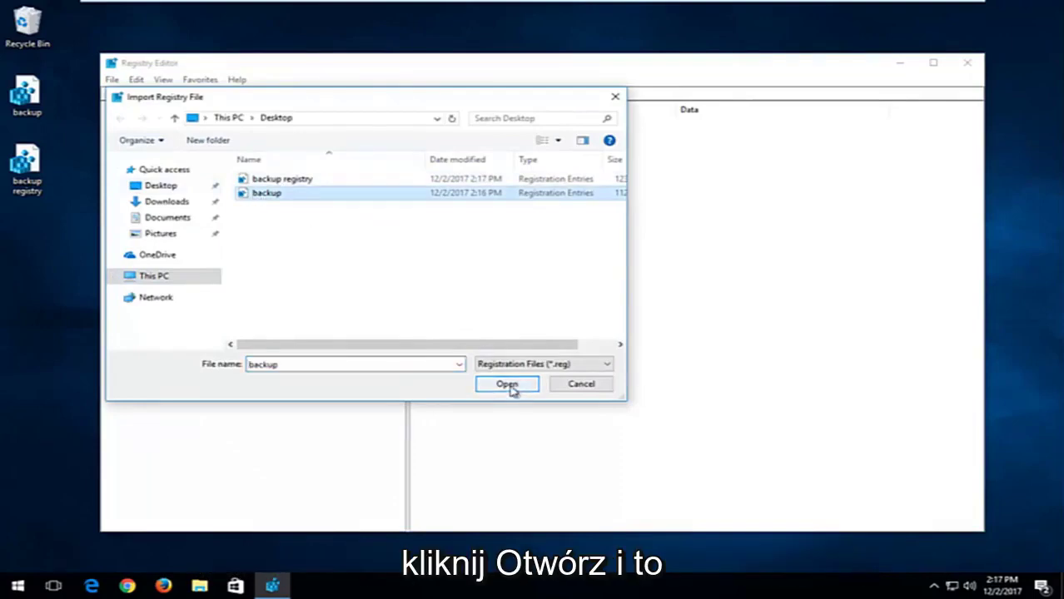